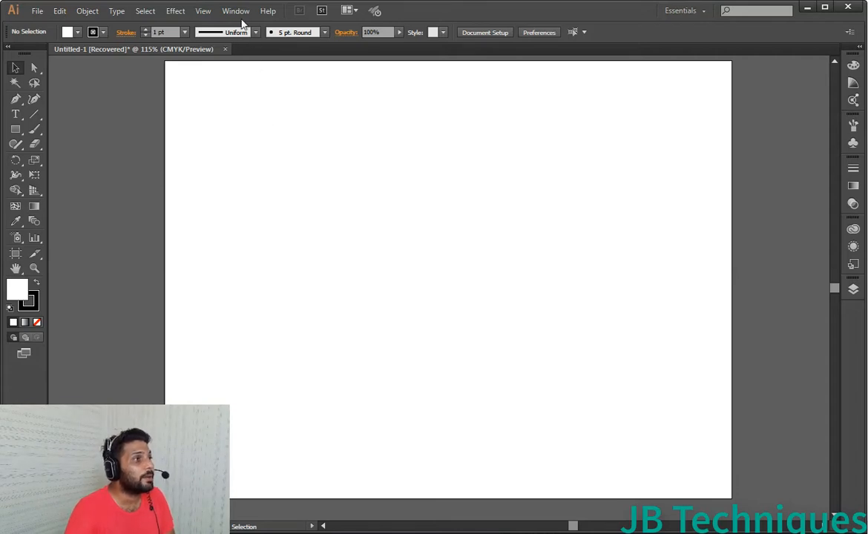
- Show the Appearance panel as a separate floating panel, enlarge it, and place it over the artboard's right side
{"action": "left_click", "coordinate": [239, 13]}
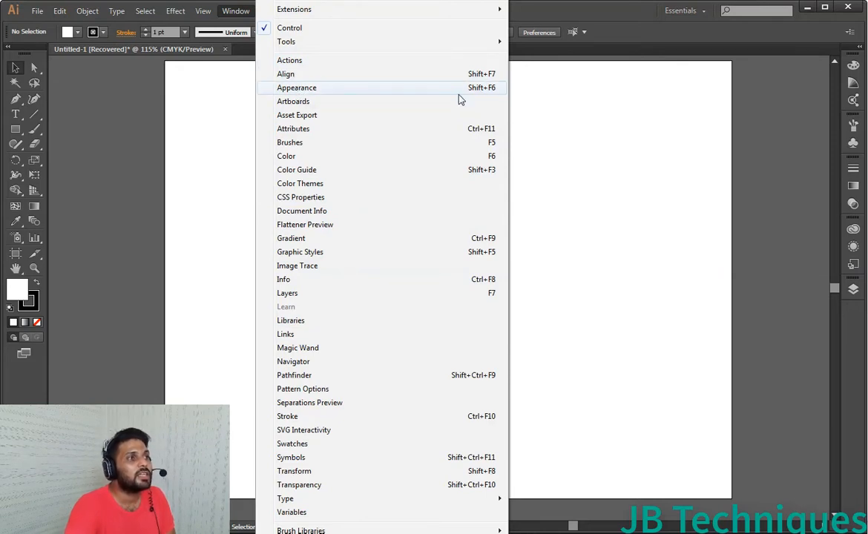
{"action": "left_click", "coordinate": [302, 92]}
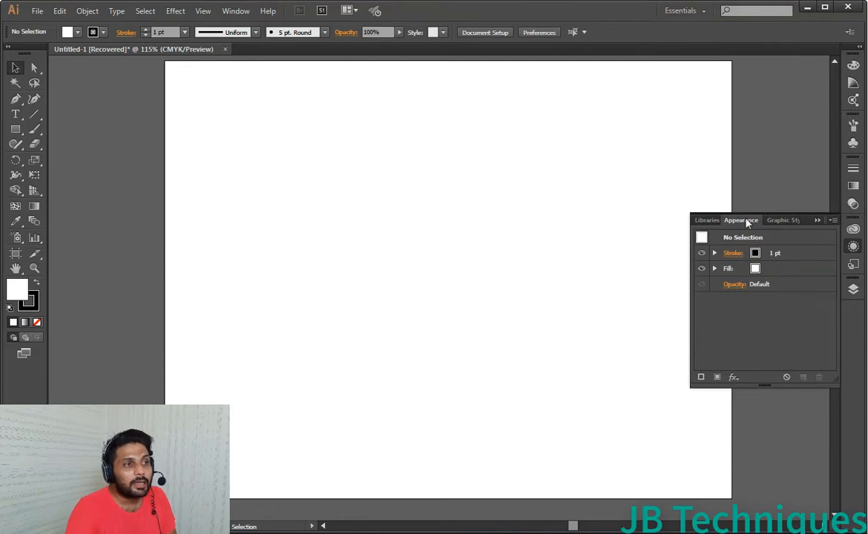
{"action": "left_click_drag", "start_coordinate": [746, 228], "coordinate": [467, 149]}
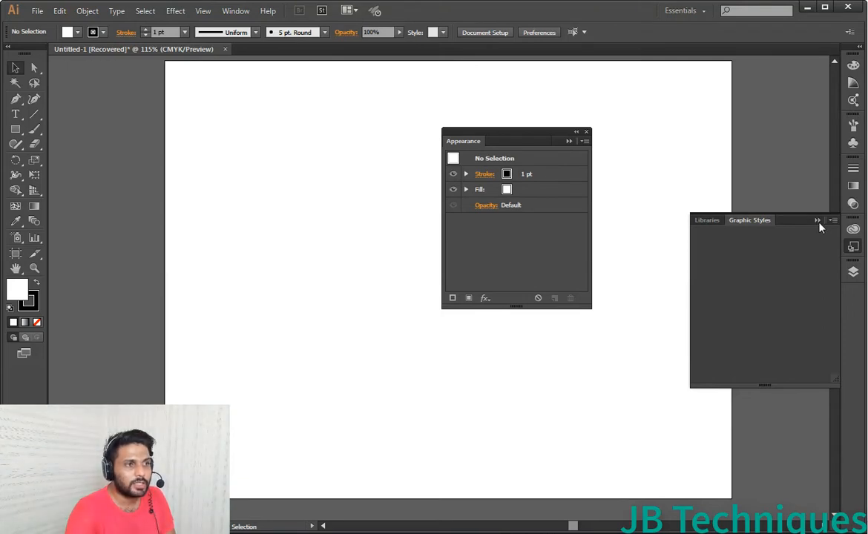
{"action": "left_click", "coordinate": [817, 221]}
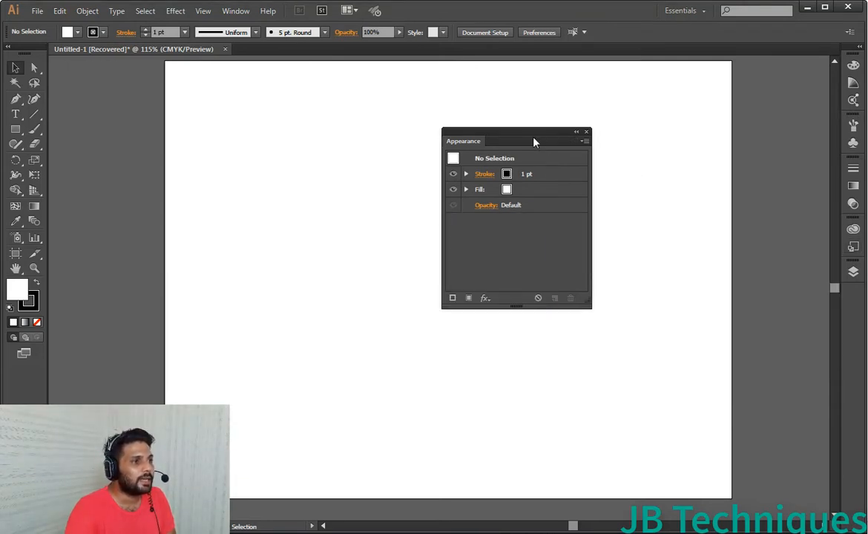
{"action": "left_click_drag", "start_coordinate": [535, 141], "coordinate": [486, 124]}
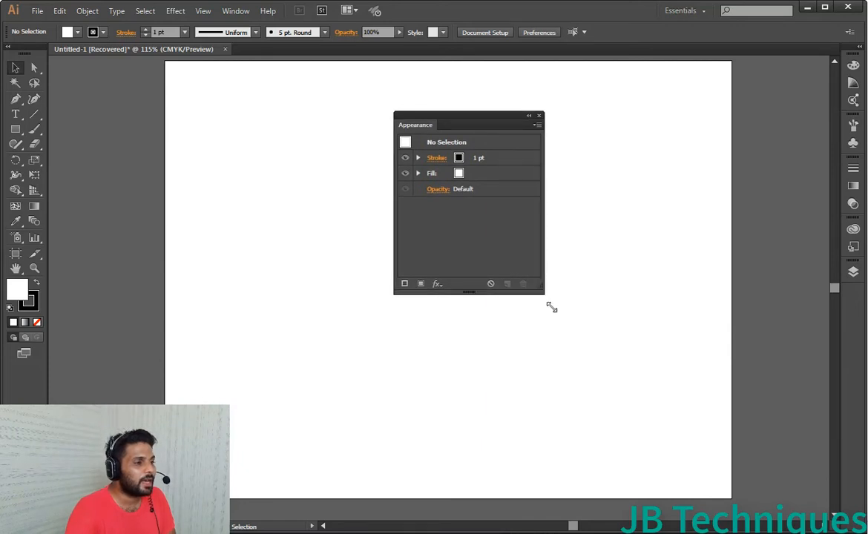
{"action": "left_click_drag", "start_coordinate": [552, 307], "coordinate": [611, 381]}
{"action": "left_click_drag", "start_coordinate": [512, 120], "coordinate": [557, 123]}
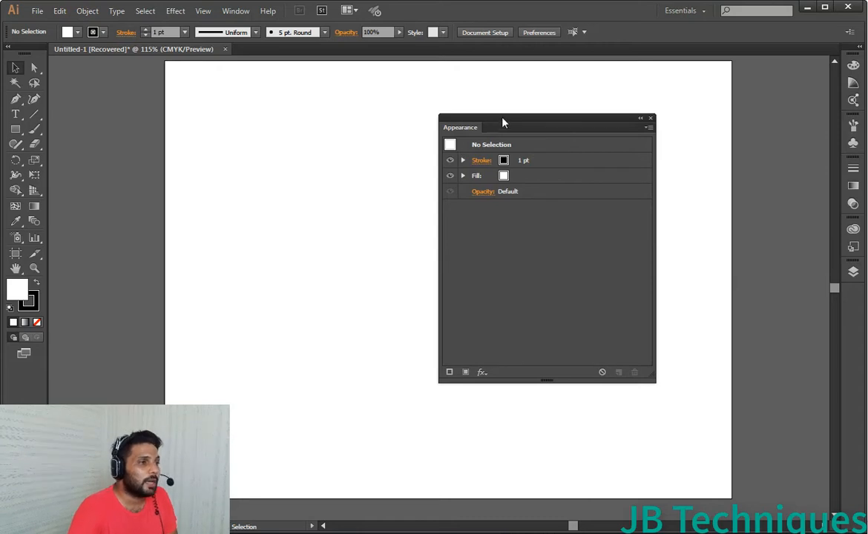
{"action": "left_click_drag", "start_coordinate": [462, 113], "coordinate": [551, 102]}
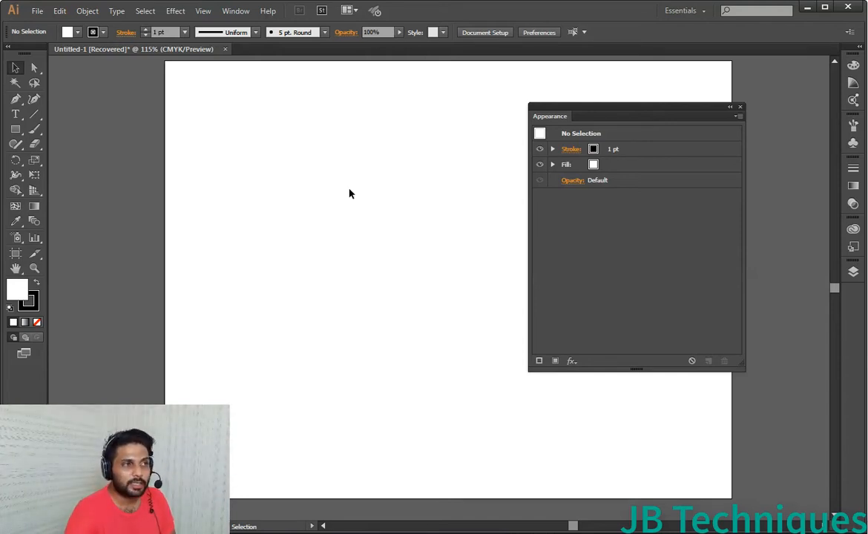
- Examine the opacity settings nested under the Stroke and Fill attributes, and shift the Appearance panel slightly aside
{"action": "left_click", "coordinate": [553, 150]}
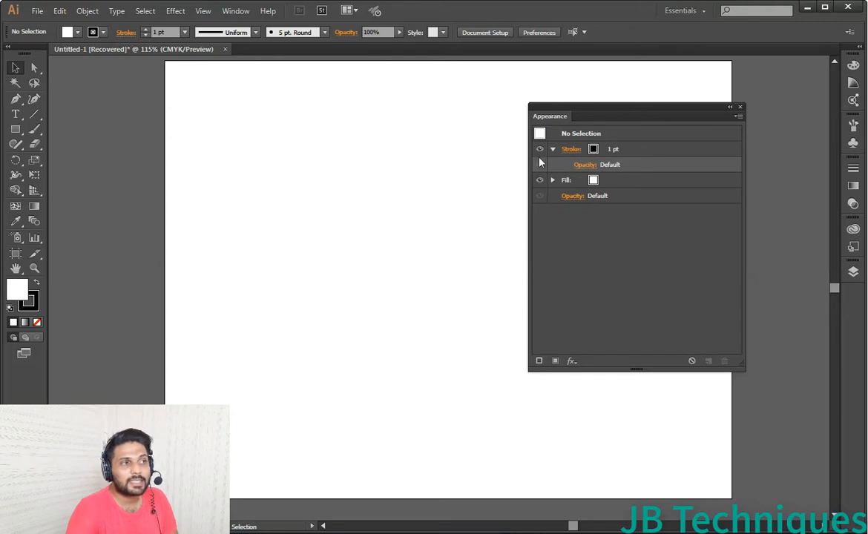
{"action": "left_click", "coordinate": [553, 149]}
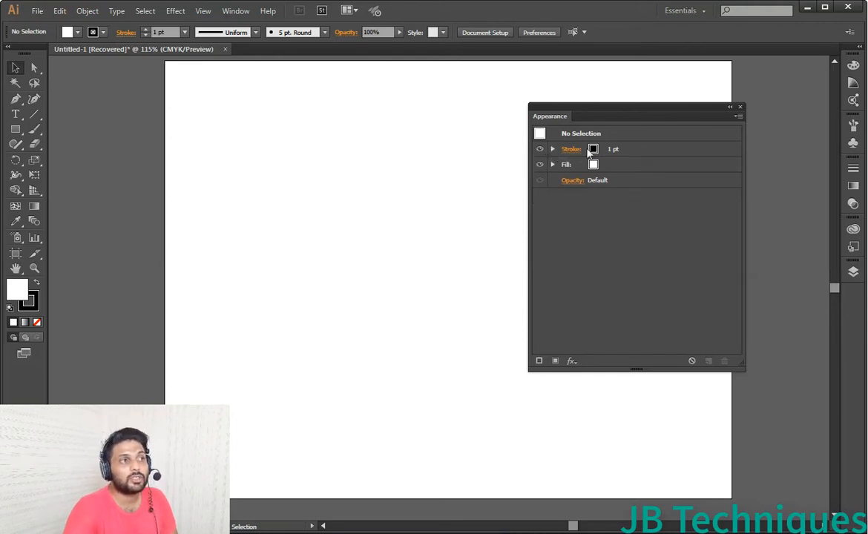
{"action": "left_click", "coordinate": [553, 164]}
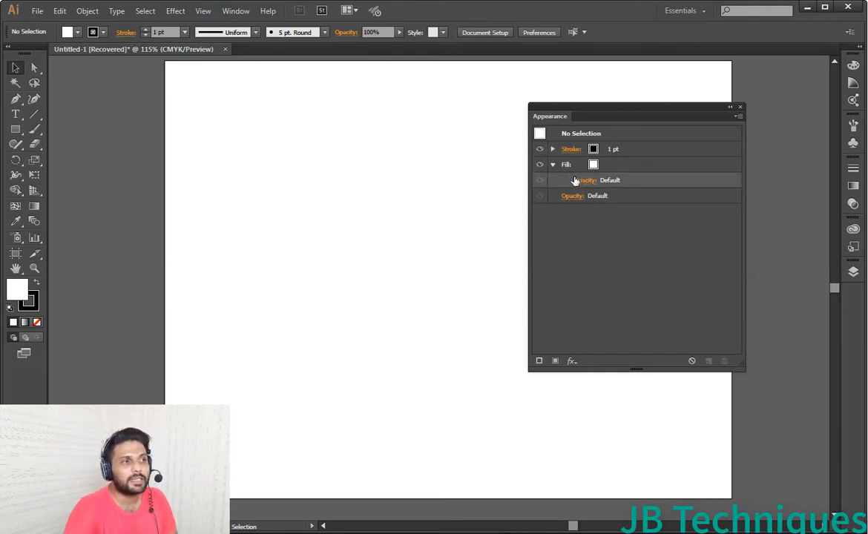
{"action": "left_click", "coordinate": [555, 165]}
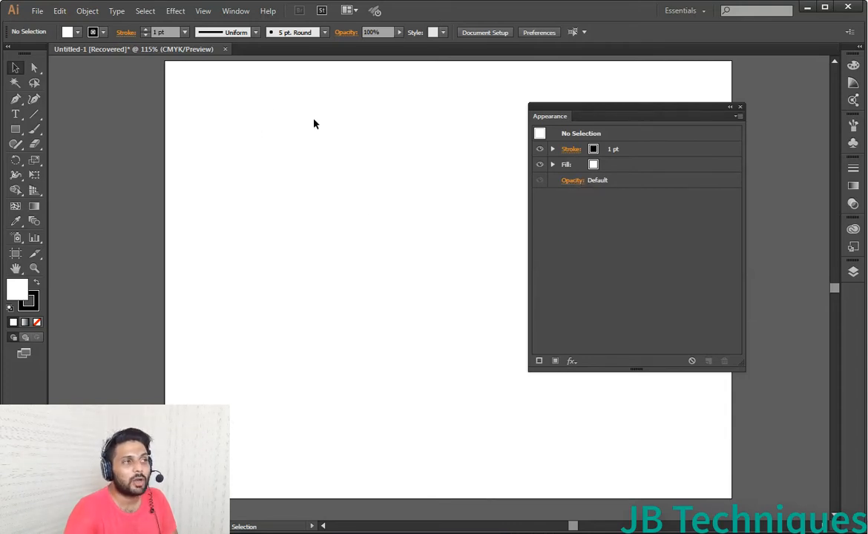
{"action": "left_click_drag", "start_coordinate": [634, 118], "coordinate": [663, 116]}
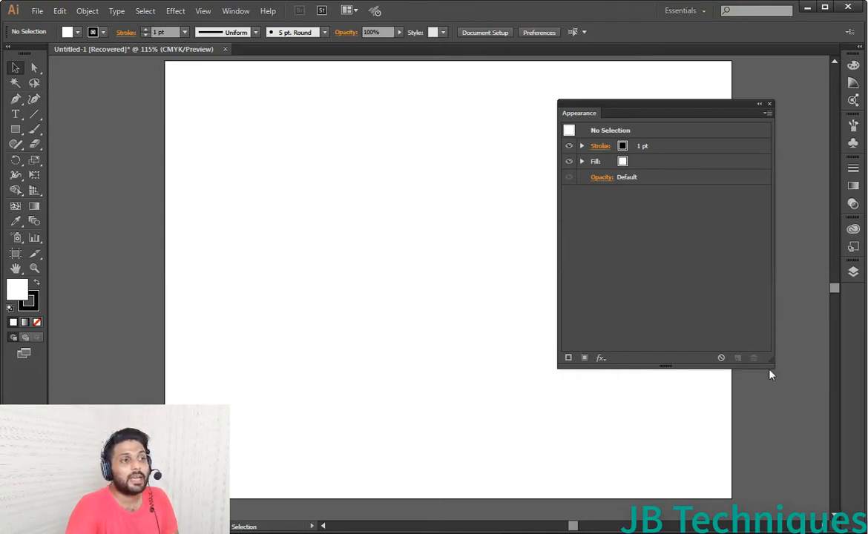
- Duplicate the default 1 pt stroke attribute and delete the duplicate
{"action": "left_click", "coordinate": [650, 162]}
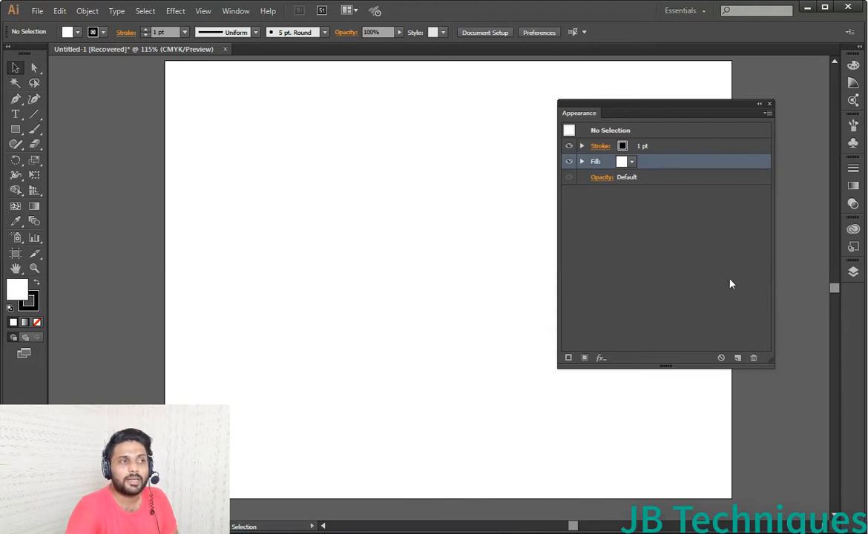
{"action": "left_click", "coordinate": [753, 358]}
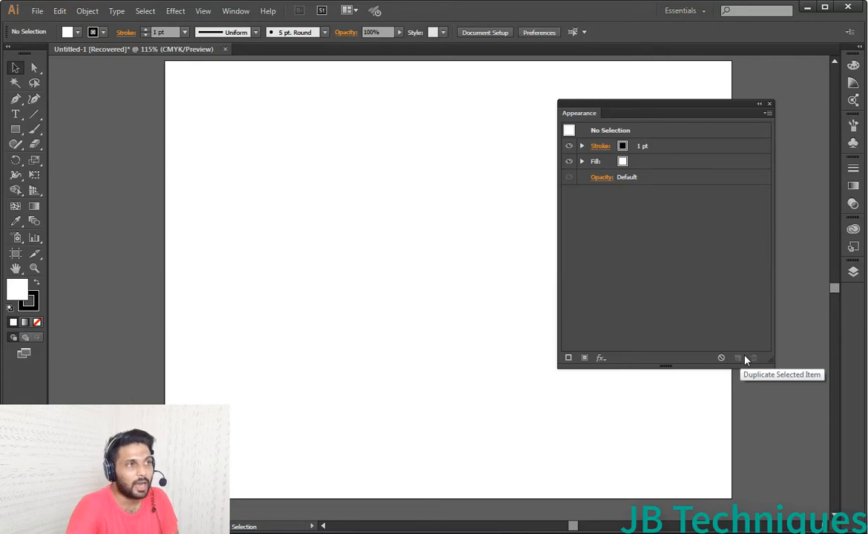
{"action": "left_click", "coordinate": [643, 149]}
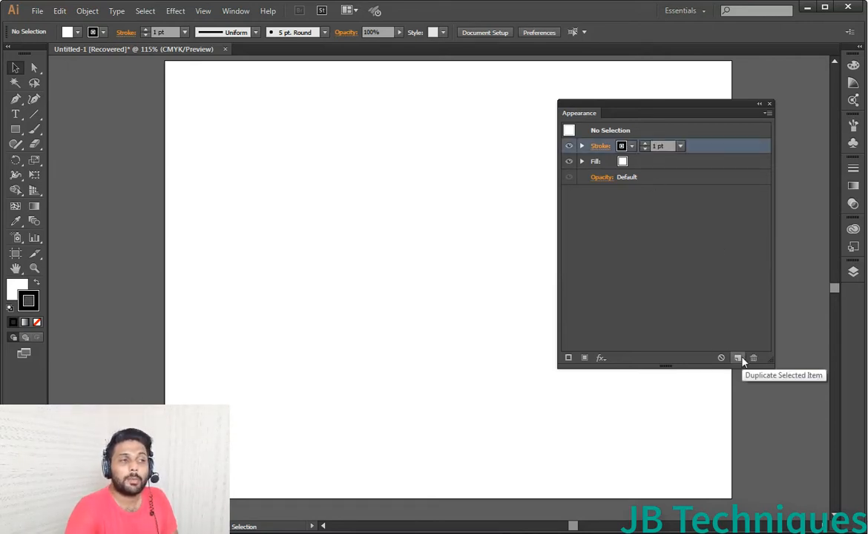
{"action": "left_click", "coordinate": [740, 358]}
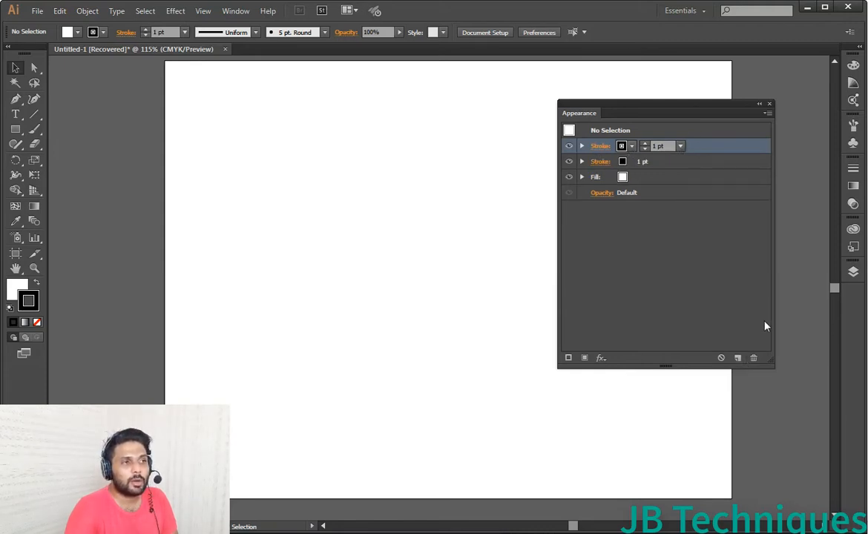
{"action": "left_click", "coordinate": [754, 359]}
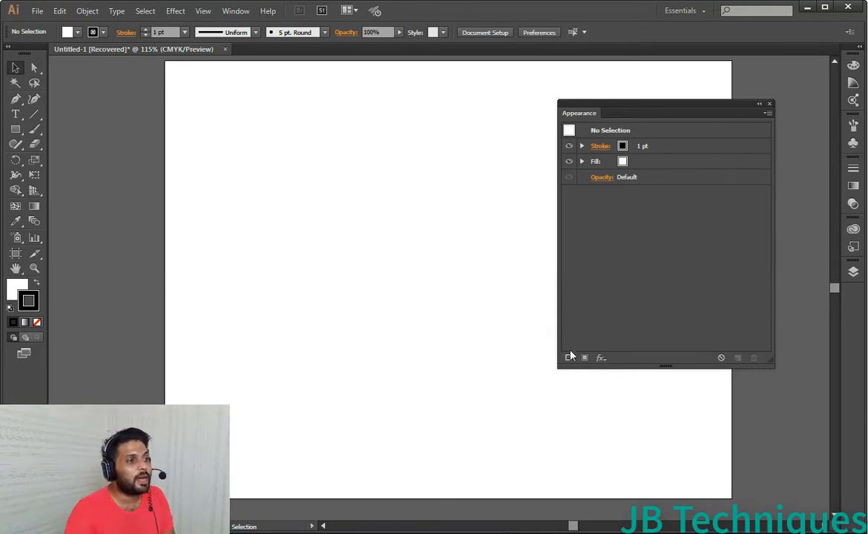
- Add nine new 1 pt black strokes above the existing stroke attribute
{"action": "left_click", "coordinate": [635, 148]}
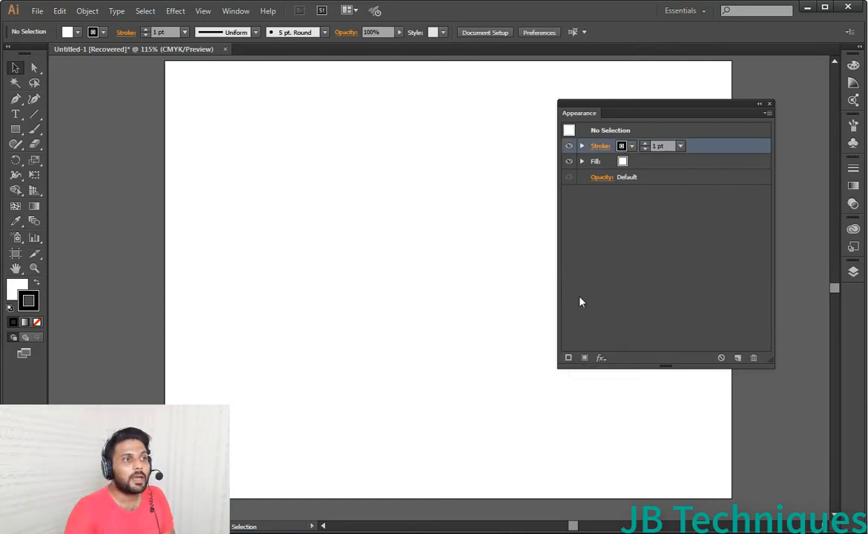
{"action": "double_click", "coordinate": [569, 359]}
{"action": "double_click", "coordinate": [569, 358]}
{"action": "double_click", "coordinate": [569, 359]}
{"action": "left_click", "coordinate": [569, 359]}
{"action": "double_click", "coordinate": [569, 359]}
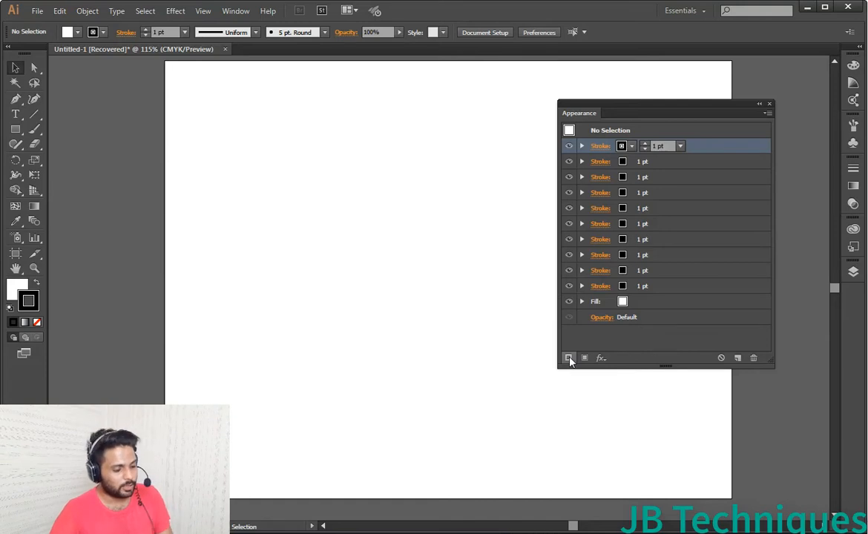
- Undo all the added strokes until only the original stroke and fill attributes remain
{"action": "key", "text": "ctrl+z"}
{"action": "key", "text": "ctrl+z"}
{"action": "key", "text": "ctrl+z"}
{"action": "key", "text": "ctrl+z"}
{"action": "key", "text": "ctrl+z"}
{"action": "key", "text": "ctrl+z"}
{"action": "key", "text": "ctrl+z"}
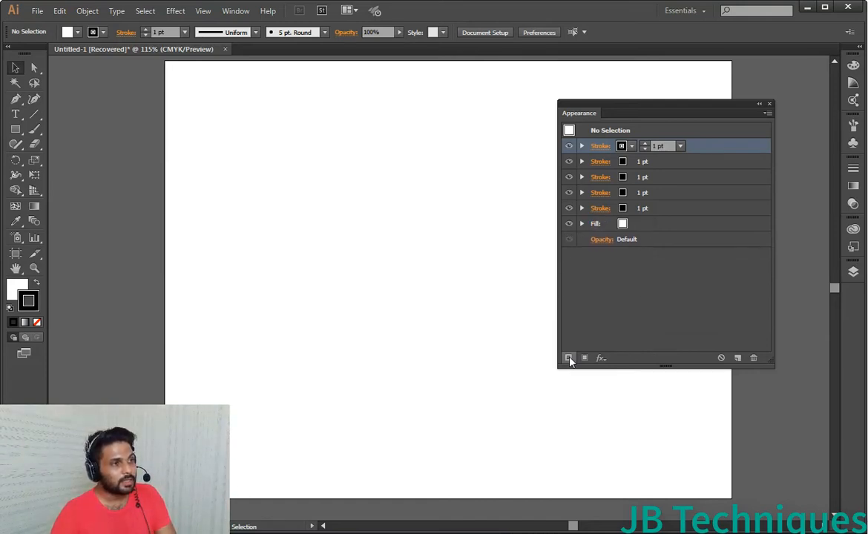
{"action": "key", "text": "ctrl+z"}
{"action": "key", "text": "ctrl+z"}
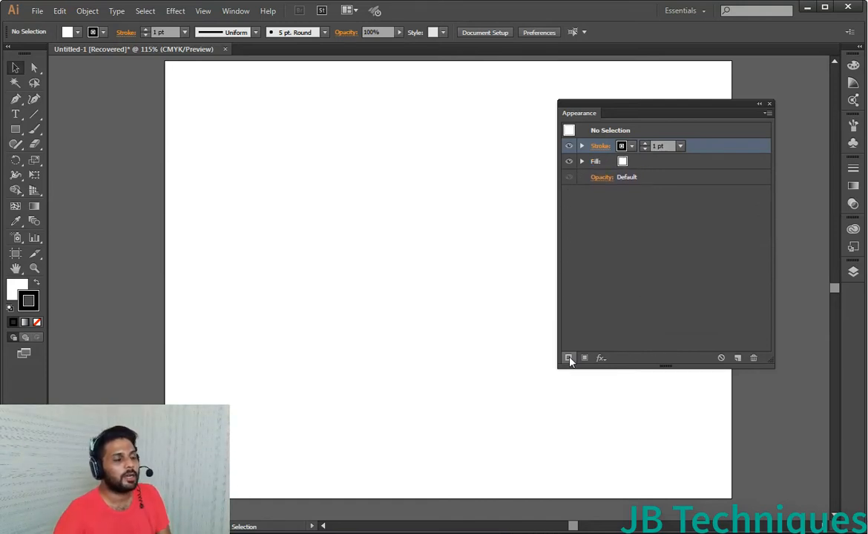
- Examine the Illustrator and Photoshop effects available for the Fill attribute without applying any
{"action": "left_click", "coordinate": [633, 166]}
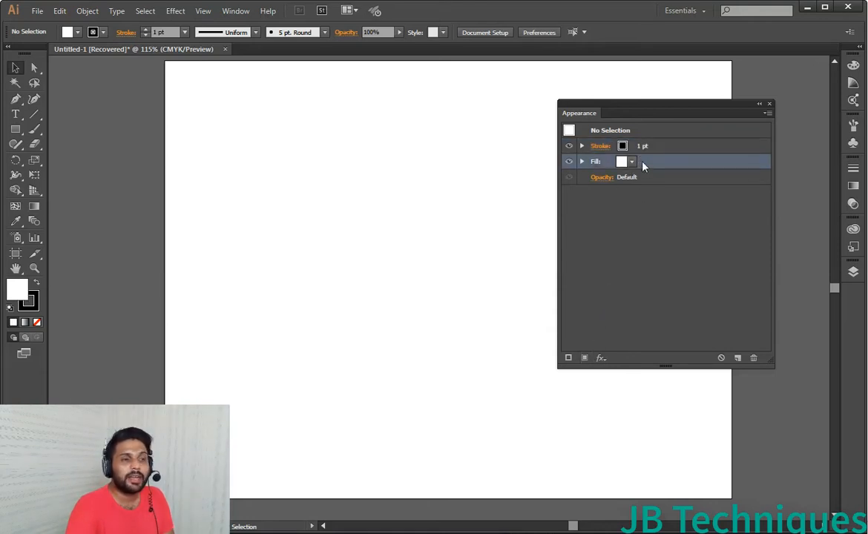
{"action": "left_click", "coordinate": [602, 359]}
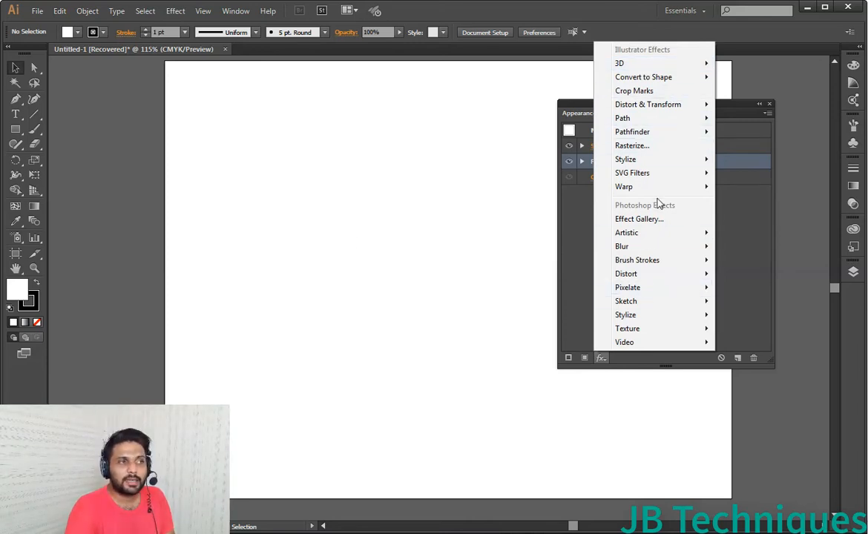
{"action": "left_click", "coordinate": [762, 244]}
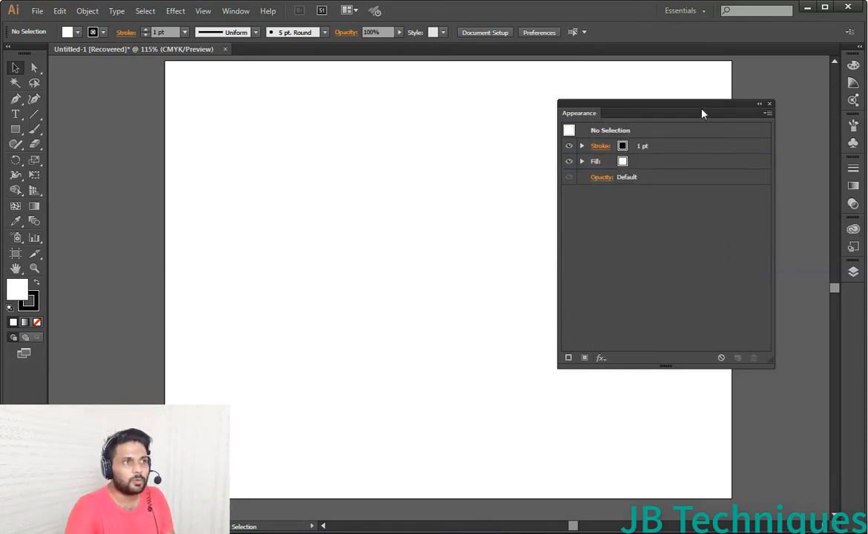
- Clear space on the artboard and draw a five-pointed star about 331 pt wide and 315 pt high with the Star tool
{"action": "left_click_drag", "start_coordinate": [703, 113], "coordinate": [731, 112]}
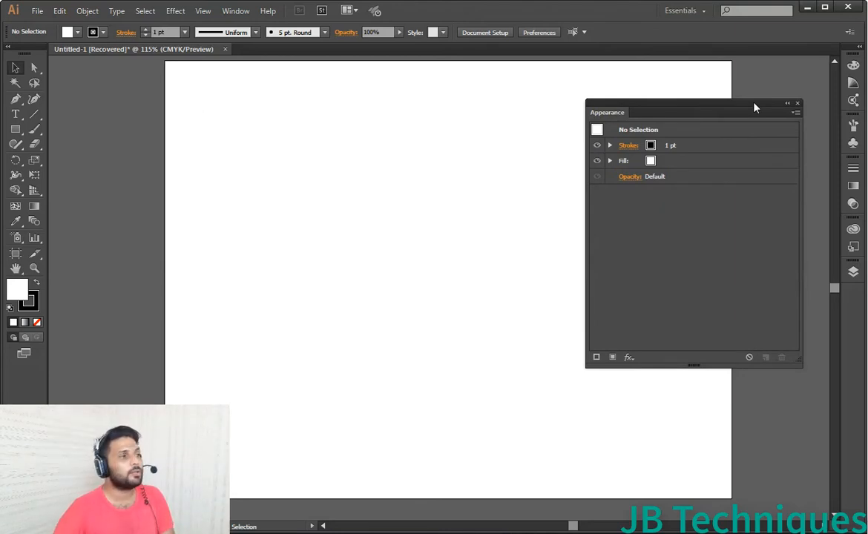
{"action": "left_click", "coordinate": [13, 131]}
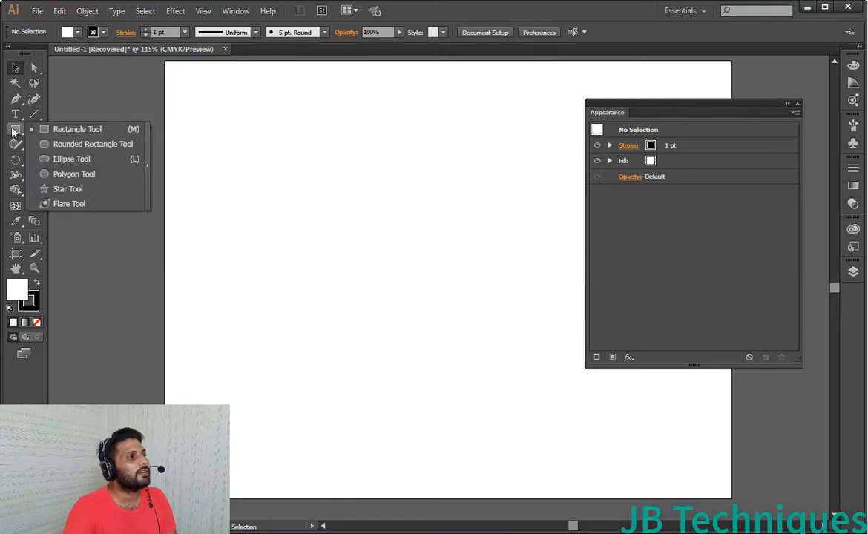
{"action": "left_click", "coordinate": [70, 135]}
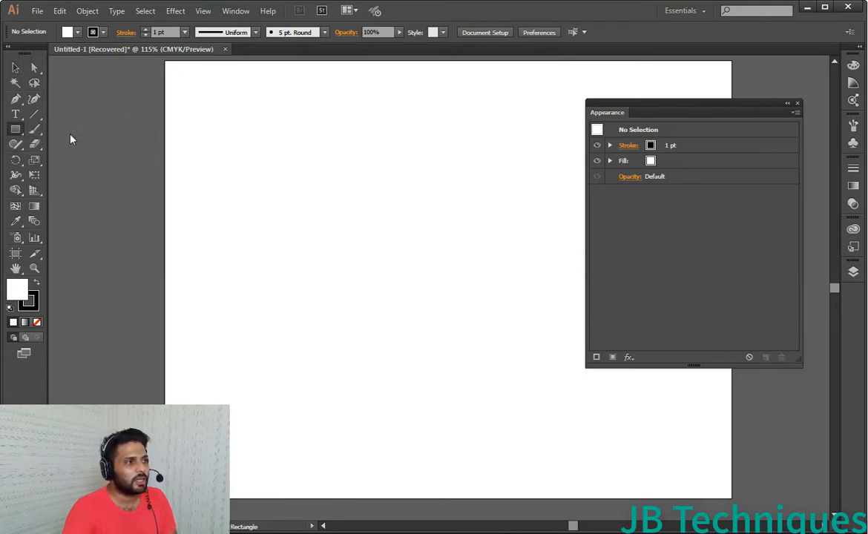
{"action": "left_click", "coordinate": [19, 136]}
{"action": "left_click", "coordinate": [61, 189]}
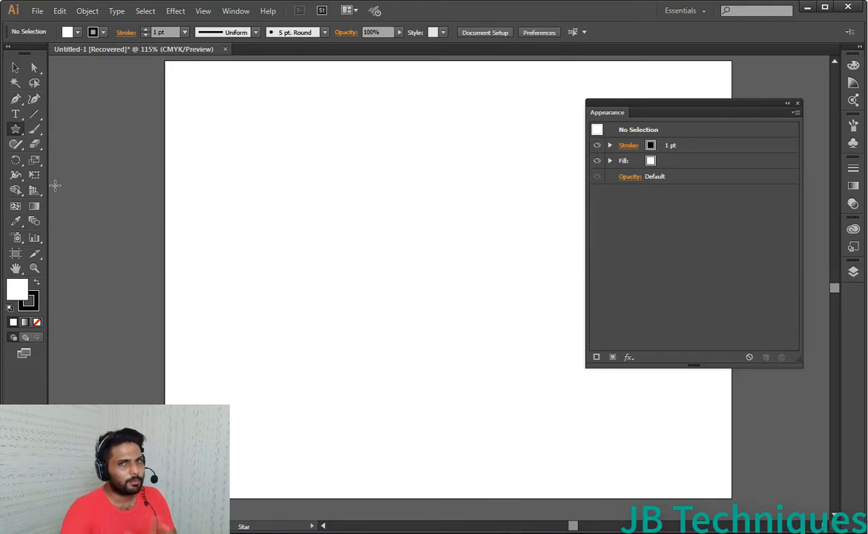
{"action": "left_click_drag", "start_coordinate": [262, 192], "coordinate": [431, 351]}
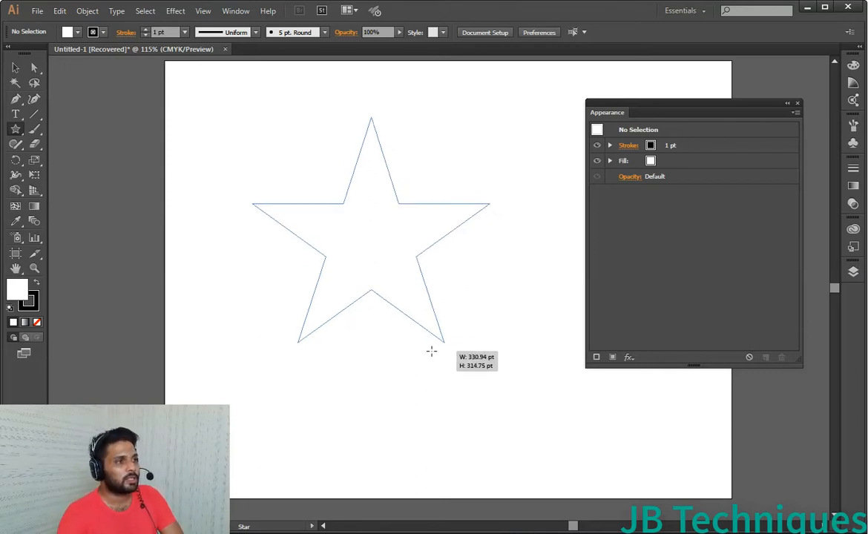
{"action": "left_click_drag", "start_coordinate": [430, 350], "coordinate": [431, 351]}
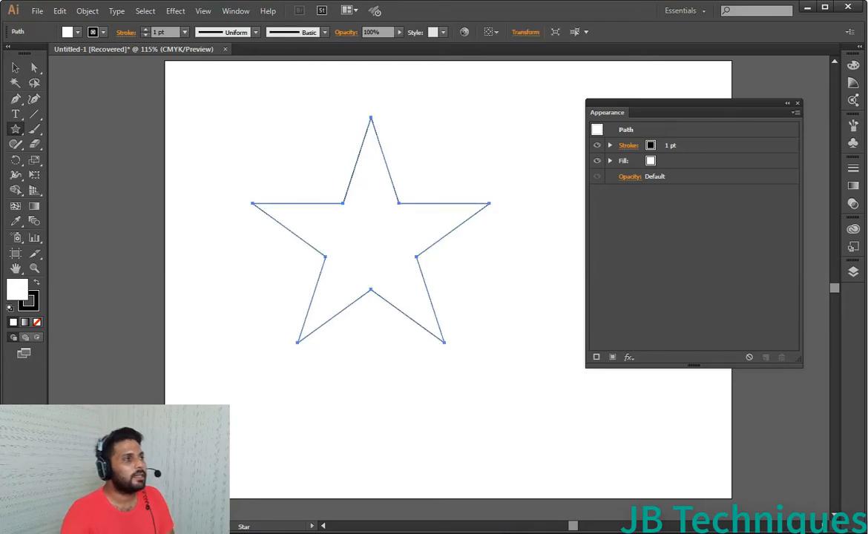
- Reposition the star in the upper-left part of the artboard and deselect it
{"action": "left_click", "coordinate": [16, 68]}
{"action": "left_click_drag", "start_coordinate": [333, 244], "coordinate": [334, 268]}
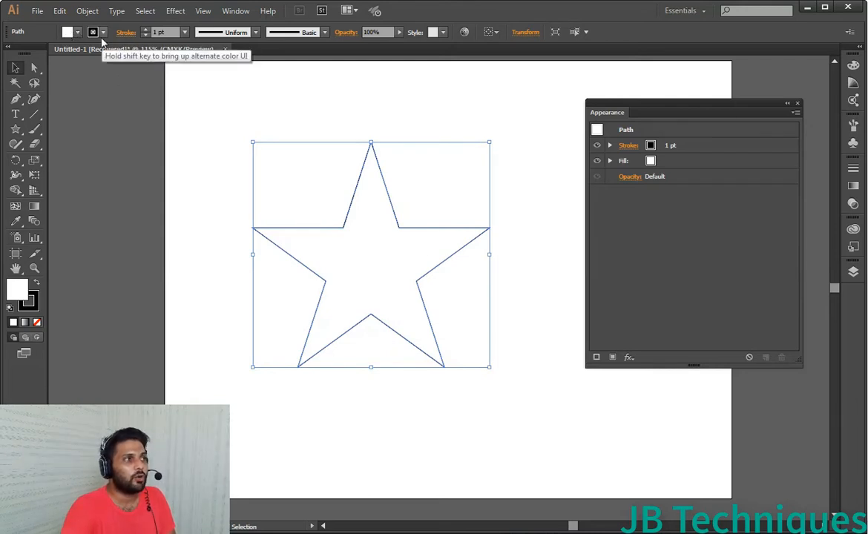
{"action": "left_click", "coordinate": [222, 105]}
{"action": "left_click_drag", "start_coordinate": [383, 254], "coordinate": [348, 216]}
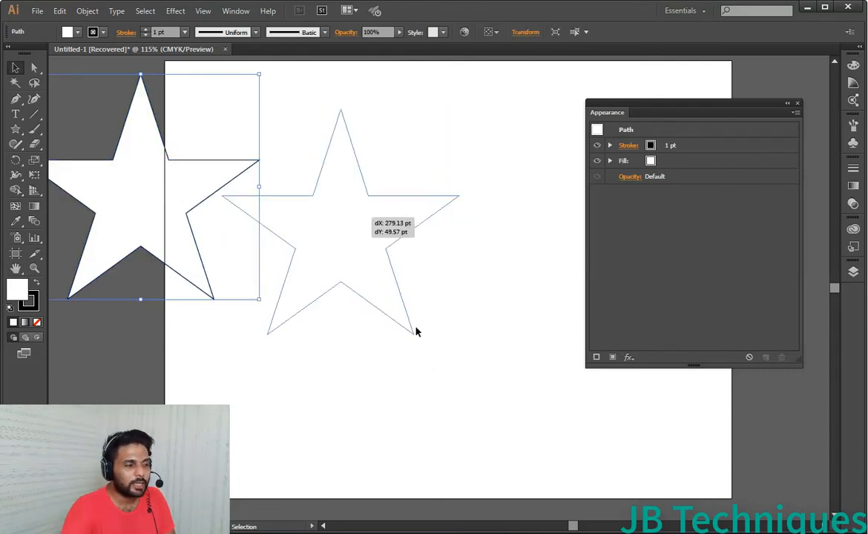
{"action": "left_click", "coordinate": [422, 340]}
{"action": "left_click", "coordinate": [392, 244]}
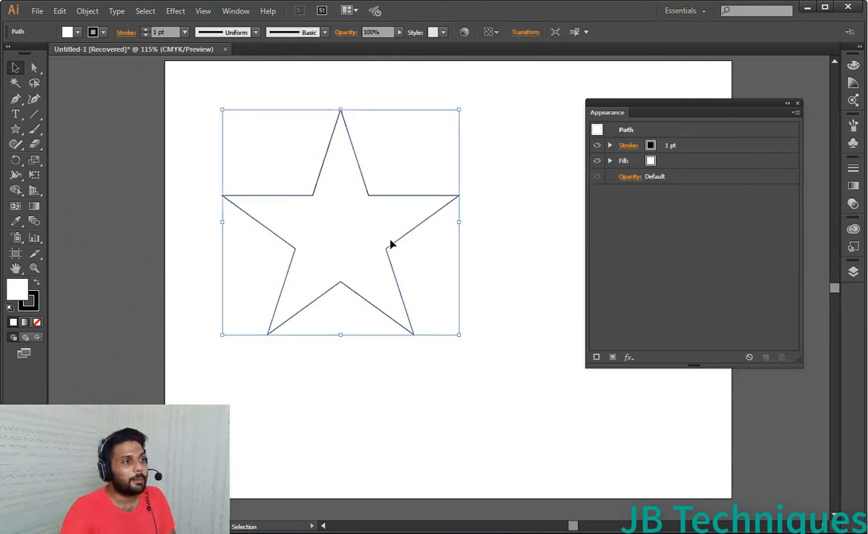
{"action": "left_click", "coordinate": [538, 365]}
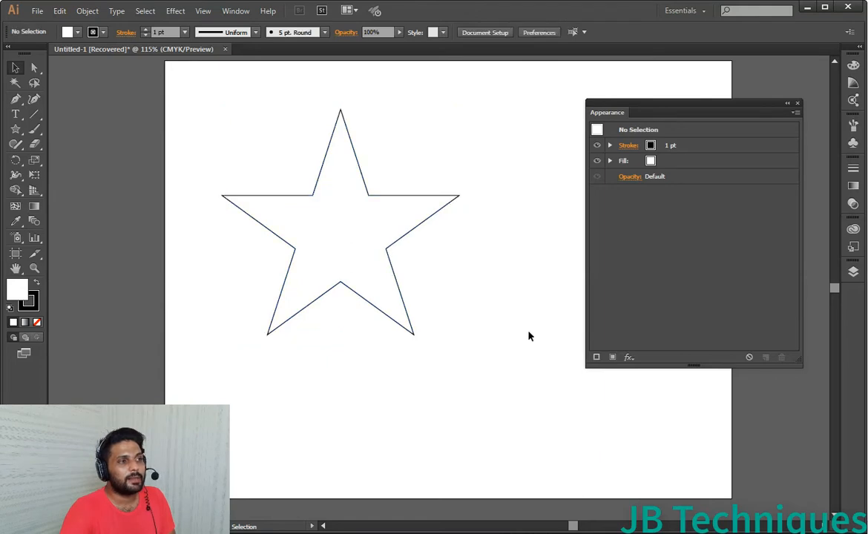
- Try to add a second stroke with a weight of 8 pt while the star is not selected
{"action": "left_click", "coordinate": [632, 146]}
{"action": "left_click", "coordinate": [688, 162]}
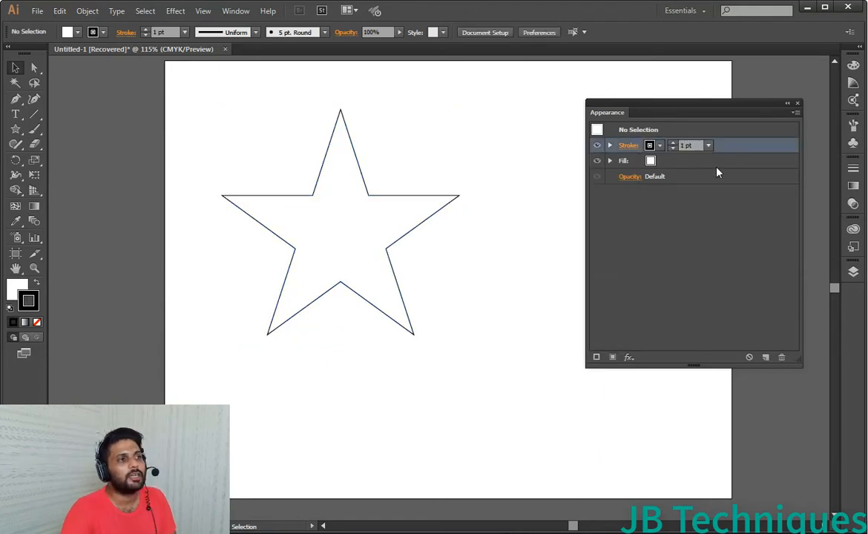
{"action": "left_click", "coordinate": [705, 187]}
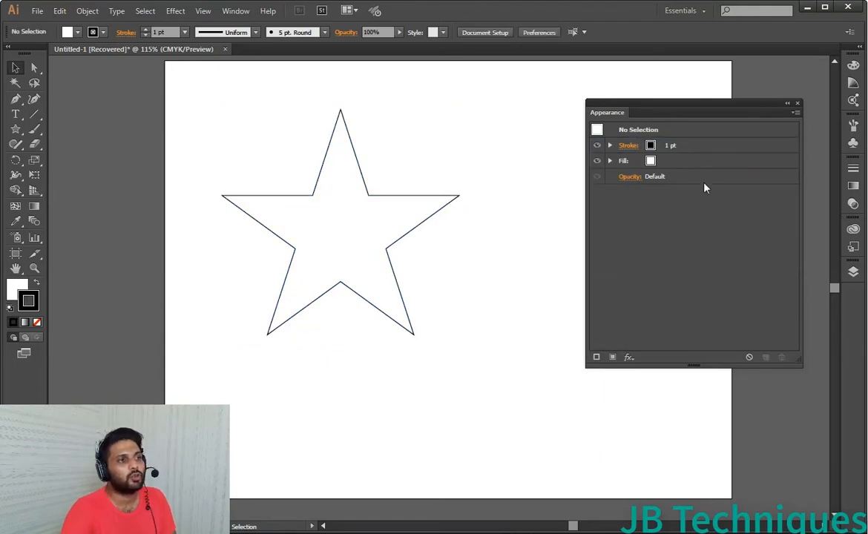
{"action": "left_click", "coordinate": [596, 357]}
{"action": "left_click", "coordinate": [676, 144]}
{"action": "left_click", "coordinate": [675, 144]}
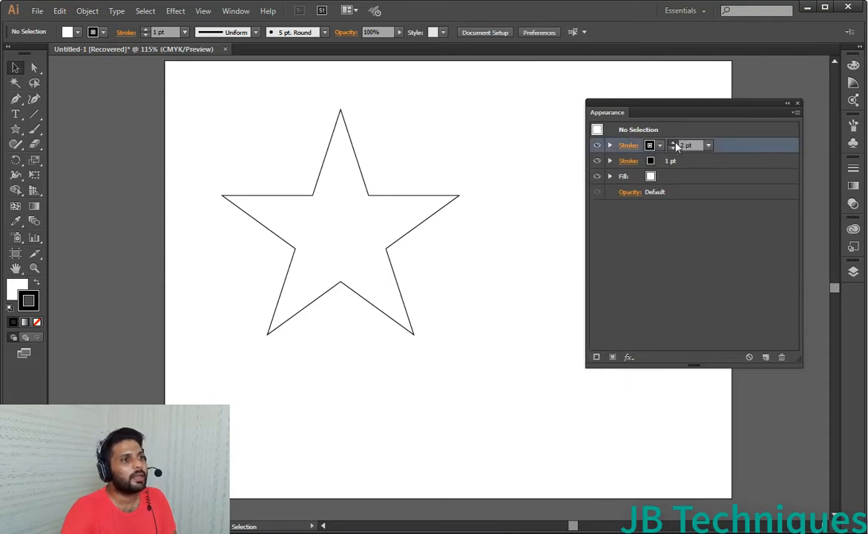
{"action": "left_click", "coordinate": [676, 144]}
{"action": "left_click", "coordinate": [676, 144]}
{"action": "left_click", "coordinate": [676, 144]}
{"action": "left_click", "coordinate": [675, 144]}
{"action": "left_click", "coordinate": [675, 144]}
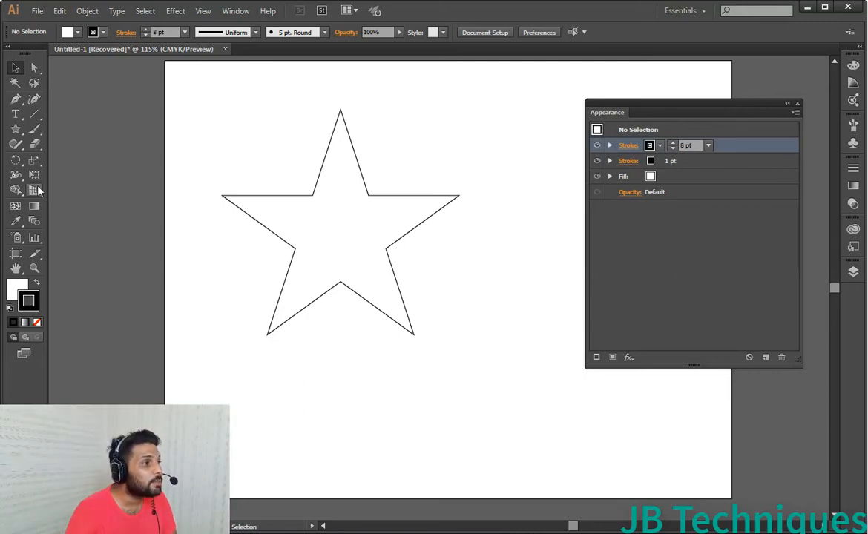
- Reposition the star in the left half of the artboard, move the Appearance panel farther from it, and keep the star selected
{"action": "left_click_drag", "start_coordinate": [321, 177], "coordinate": [280, 138]}
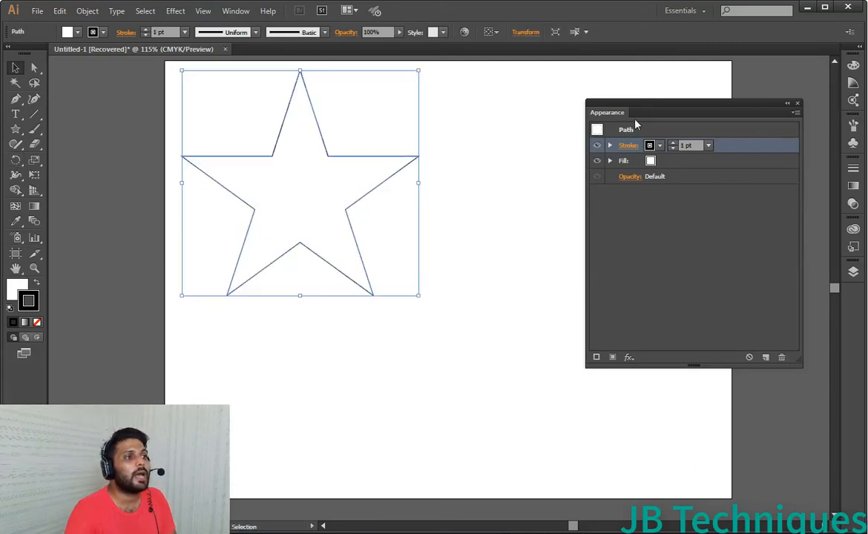
{"action": "left_click_drag", "start_coordinate": [682, 116], "coordinate": [715, 112]}
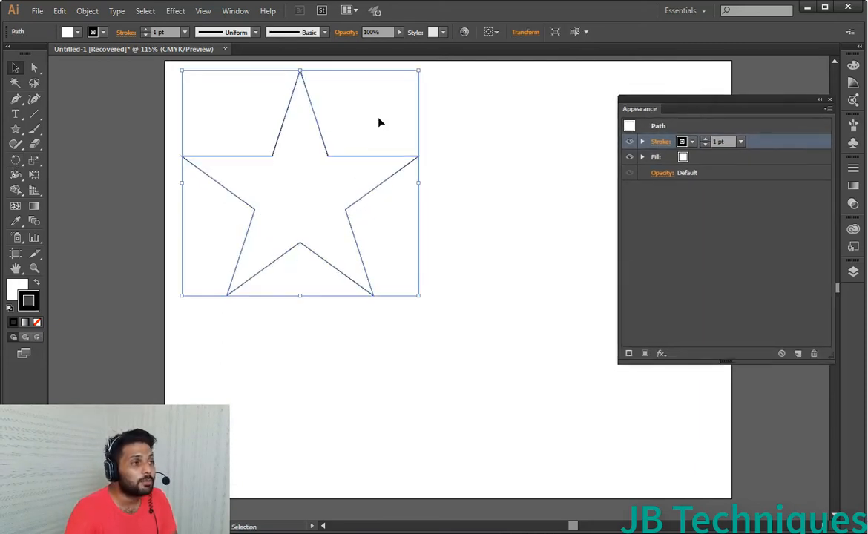
{"action": "left_click", "coordinate": [387, 351]}
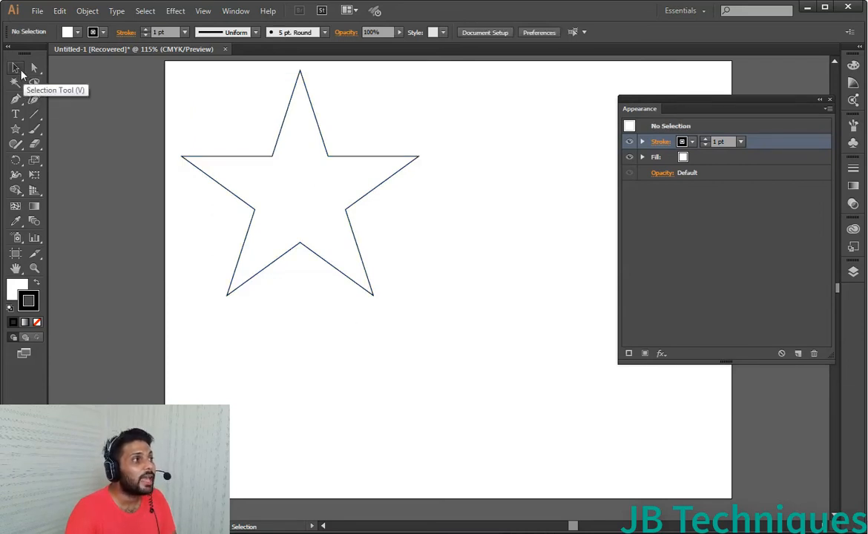
{"action": "left_click", "coordinate": [289, 153]}
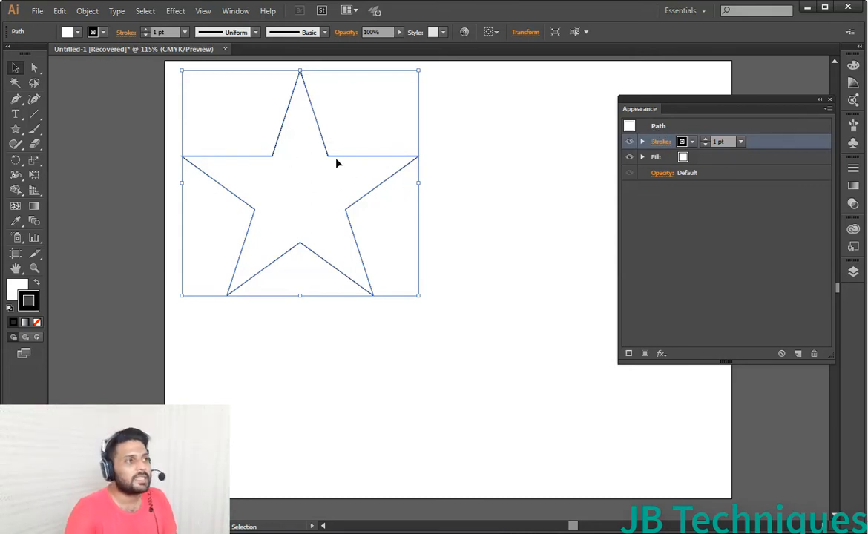
{"action": "left_click_drag", "start_coordinate": [337, 163], "coordinate": [350, 228]}
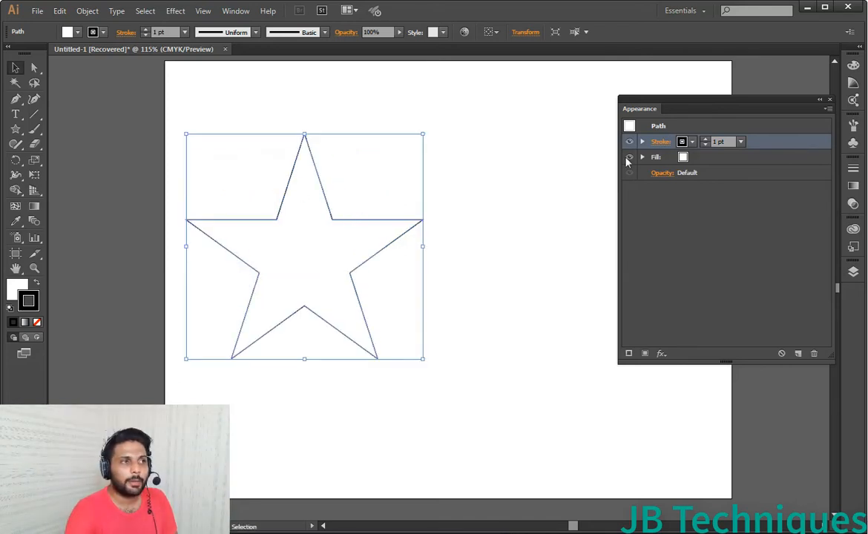
- Set the selected star's stroke weight to 5 pt
{"action": "left_click", "coordinate": [714, 141]}
{"action": "type", "text": "5"}
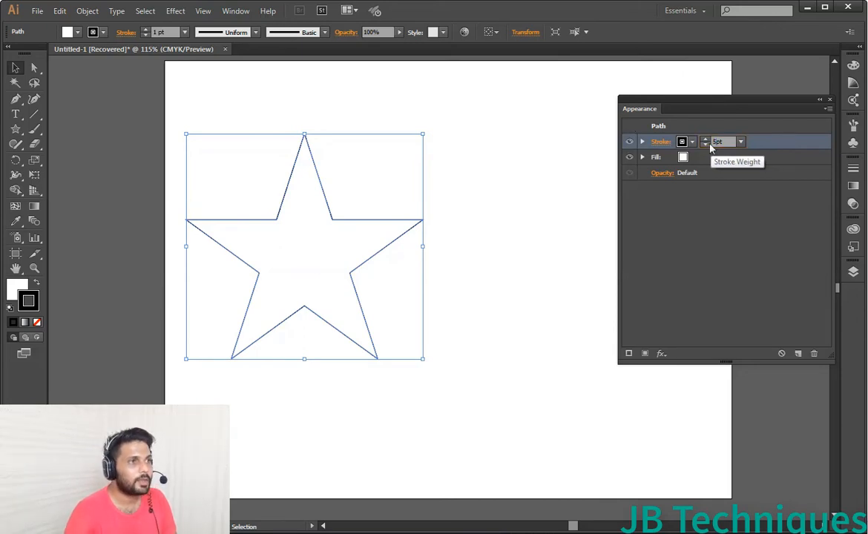
{"action": "key", "text": "Return"}
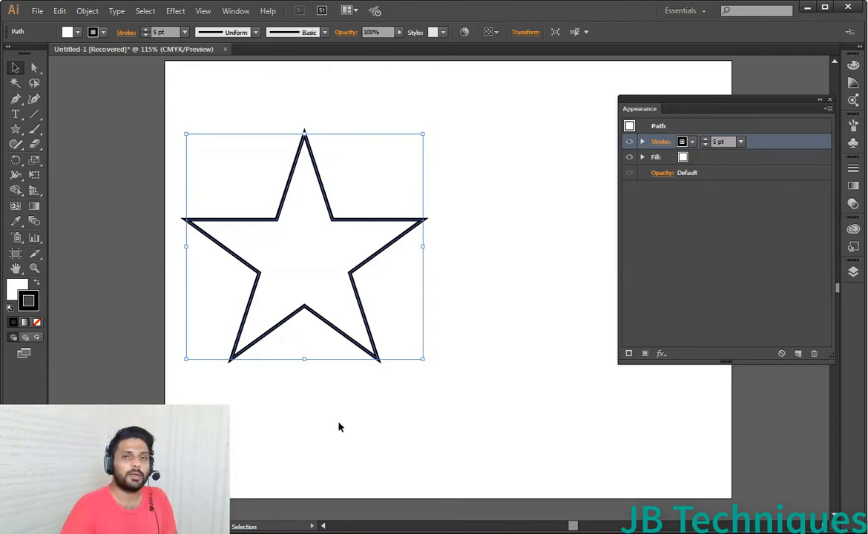
- Add a second stroke to the star and raise its weight to 15 pt
{"action": "left_click", "coordinate": [629, 355]}
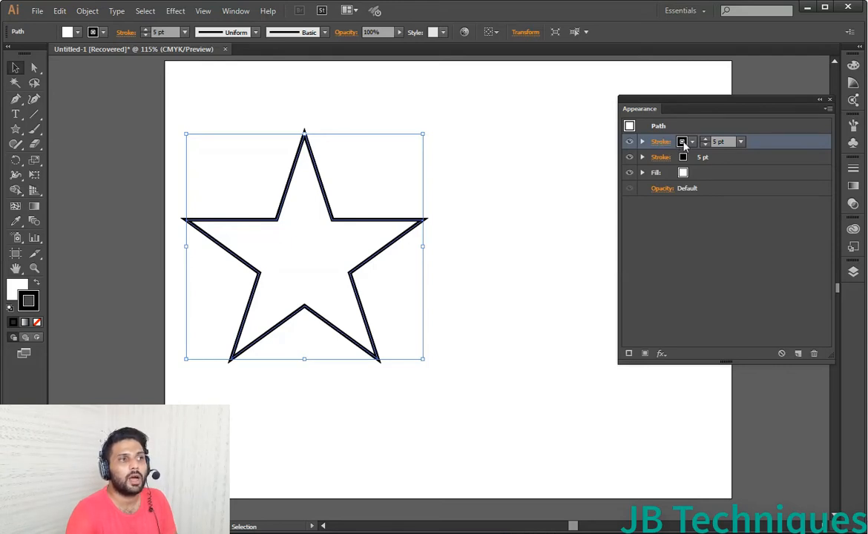
{"action": "left_click", "coordinate": [706, 140]}
{"action": "left_click", "coordinate": [706, 140]}
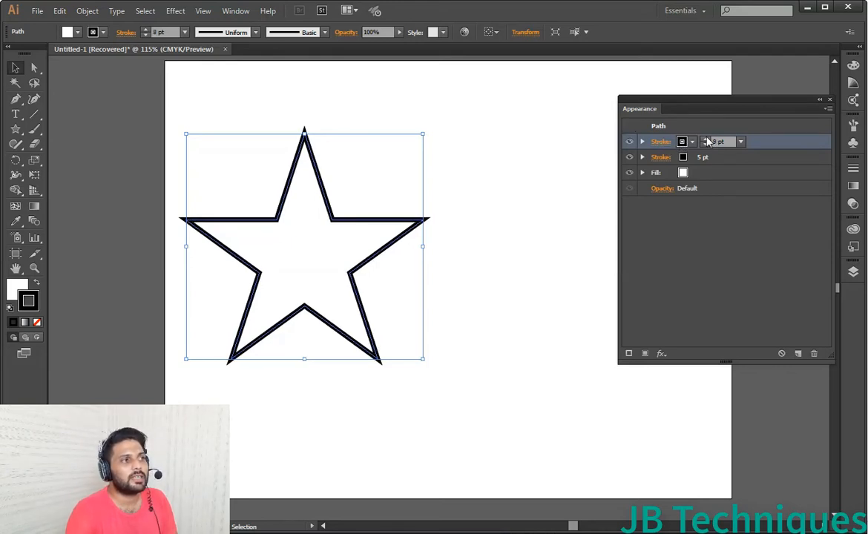
{"action": "left_click", "coordinate": [706, 140]}
{"action": "left_click", "coordinate": [706, 140]}
{"action": "left_click", "coordinate": [706, 140]}
{"action": "left_click", "coordinate": [706, 139]}
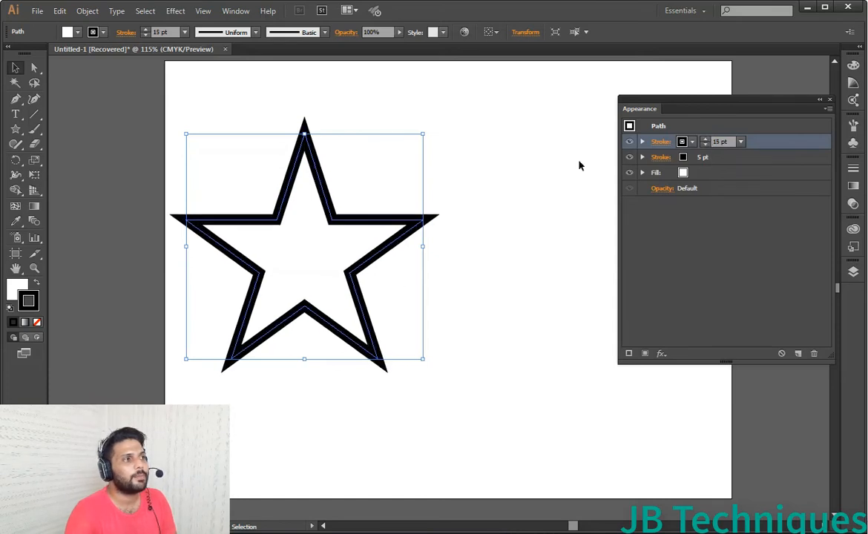
- Color the 15 pt stroke pink and place the black 5 pt stroke above it in the attribute order
{"action": "left_click", "coordinate": [693, 143]}
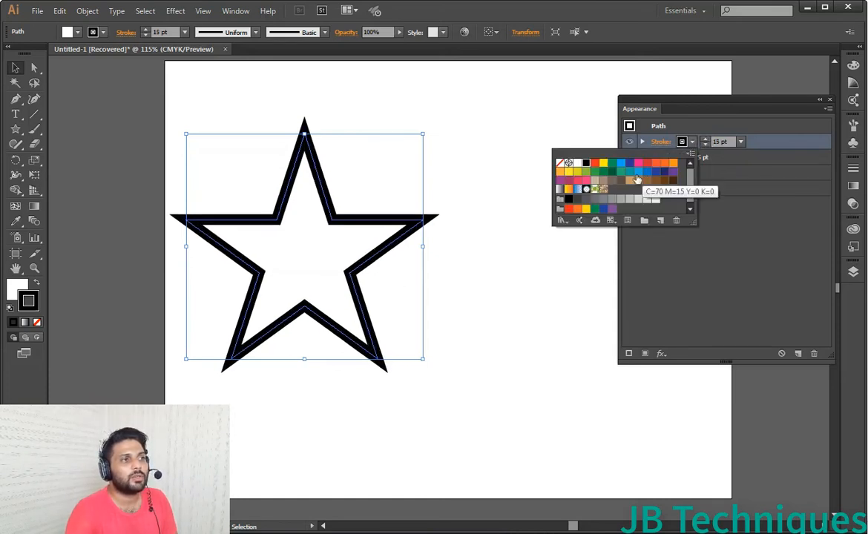
{"action": "left_click", "coordinate": [639, 164]}
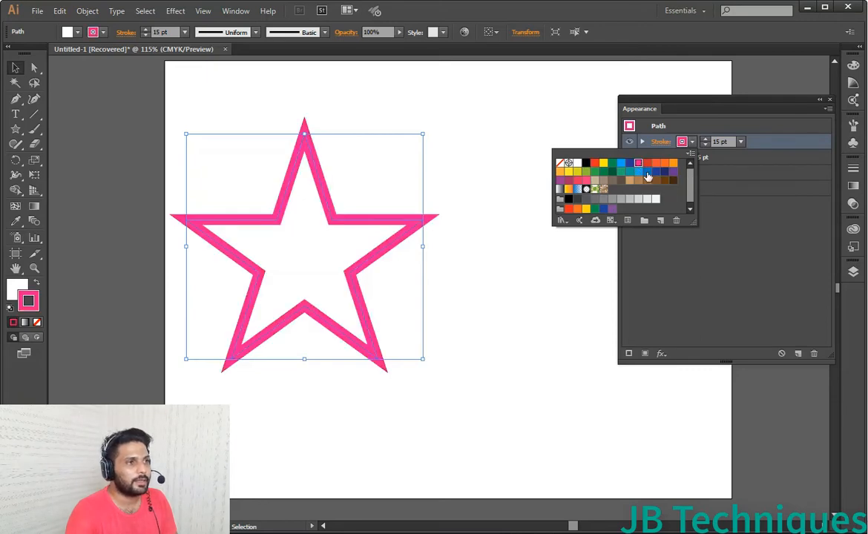
{"action": "left_click", "coordinate": [720, 239]}
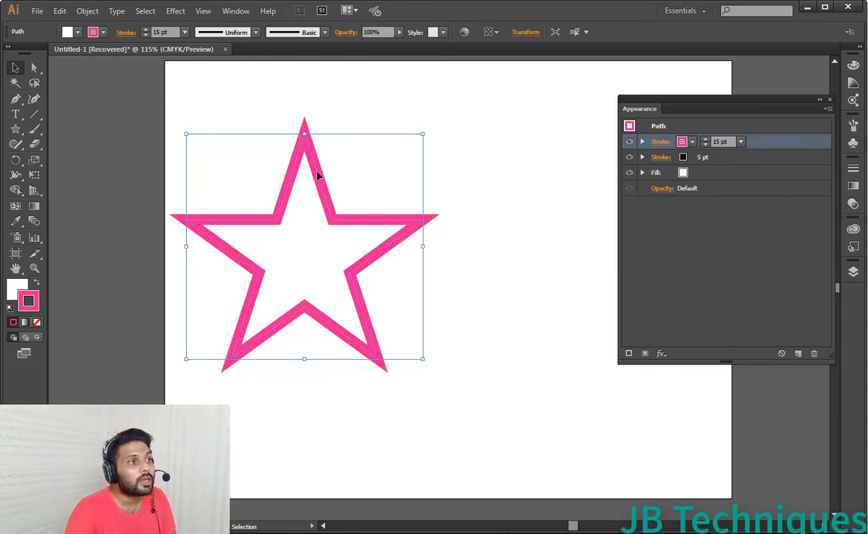
{"action": "left_click", "coordinate": [712, 238]}
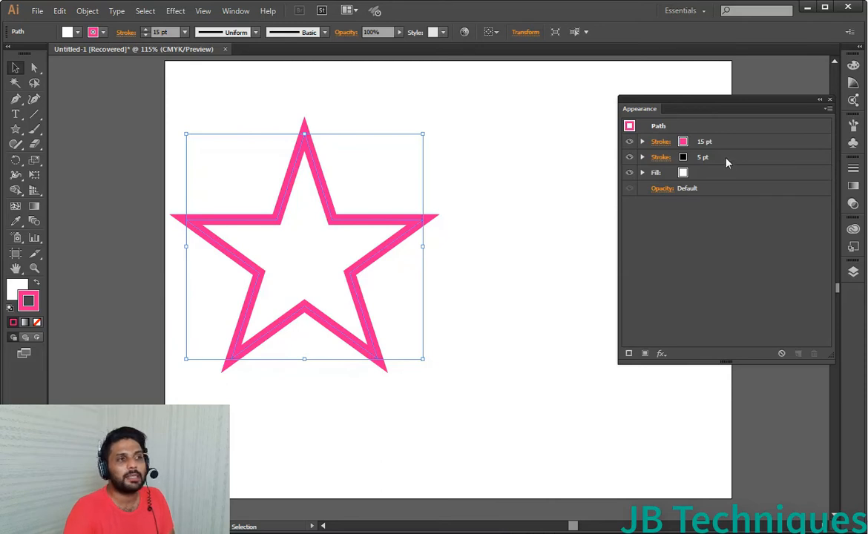
{"action": "left_click_drag", "start_coordinate": [728, 163], "coordinate": [730, 141]}
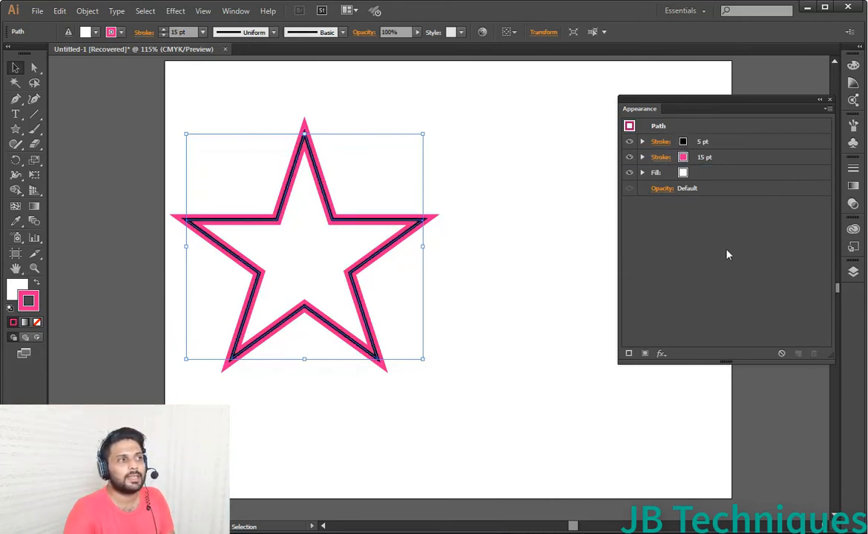
{"action": "left_click", "coordinate": [475, 269]}
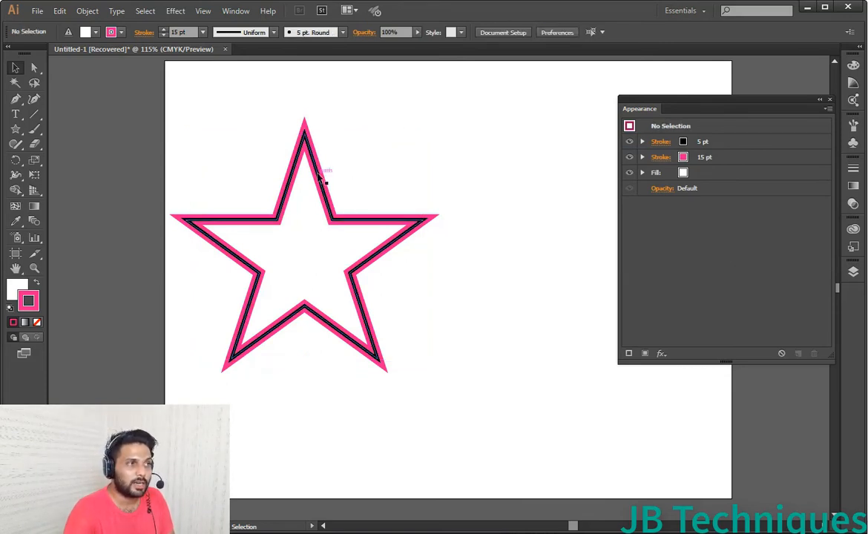
- Shift the two-stroke star slightly to the right on the artboard and leave it selected
{"action": "mouse_move", "coordinate": [325, 174]}
{"action": "left_mouse_down"}
{"action": "mouse_move", "coordinate": [342, 167]}
{"action": "mouse_move", "coordinate": [430, 291]}
{"action": "left_mouse_up"}
{"action": "left_click", "coordinate": [494, 356]}
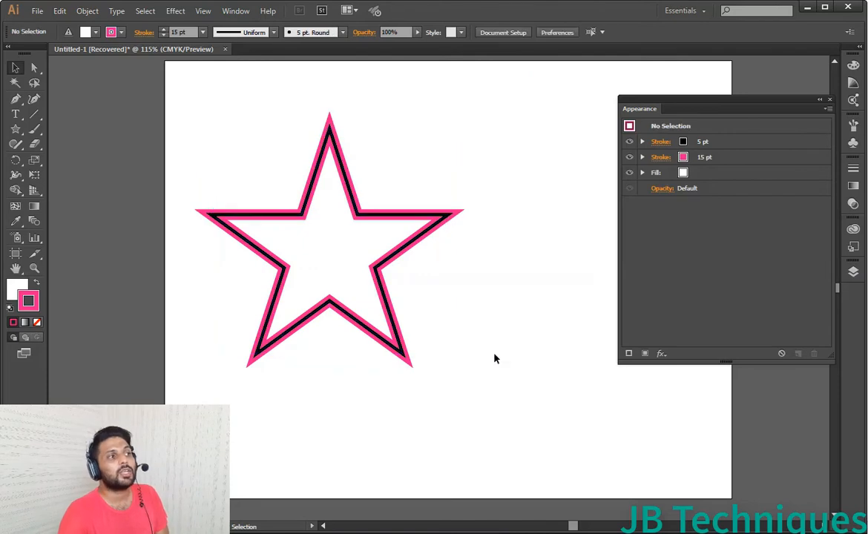
{"action": "left_click_drag", "start_coordinate": [341, 178], "coordinate": [347, 173]}
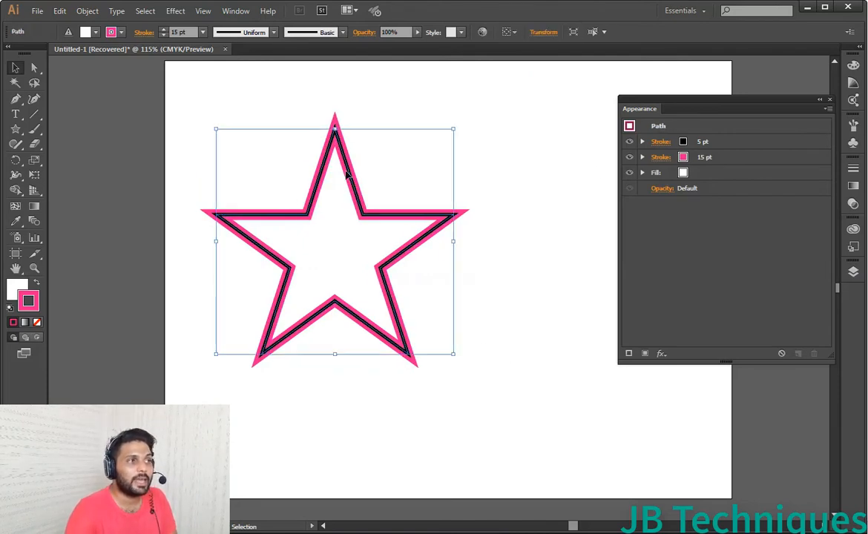
- Add a third stroke to the star and set its weight to 25 pt
{"action": "left_click", "coordinate": [694, 145]}
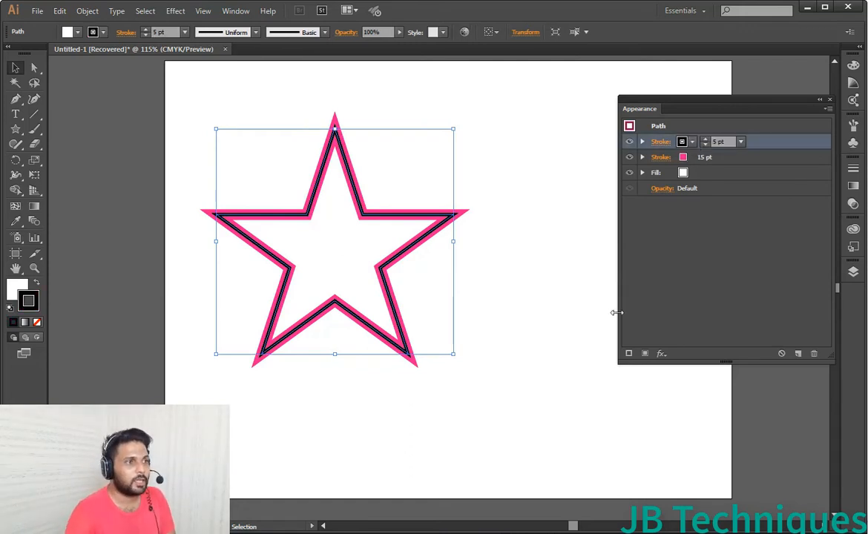
{"action": "left_click", "coordinate": [629, 355]}
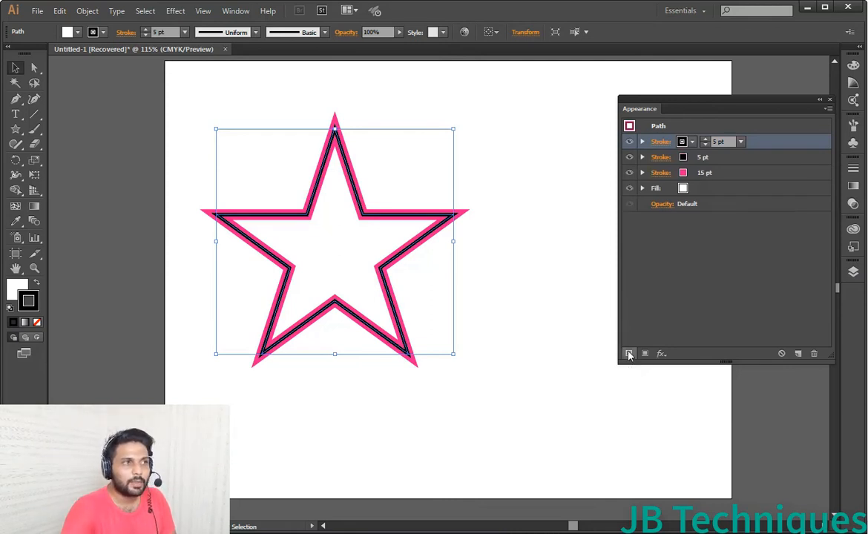
{"action": "left_click", "coordinate": [717, 141]}
{"action": "type", "text": "2"}
{"action": "key", "text": "Return"}
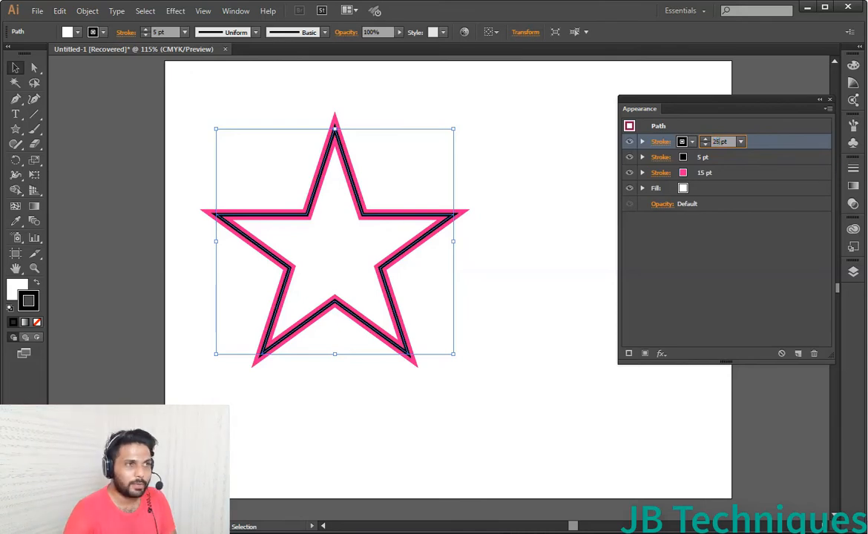
{"action": "type", "text": "25"}
{"action": "key", "text": "Return"}
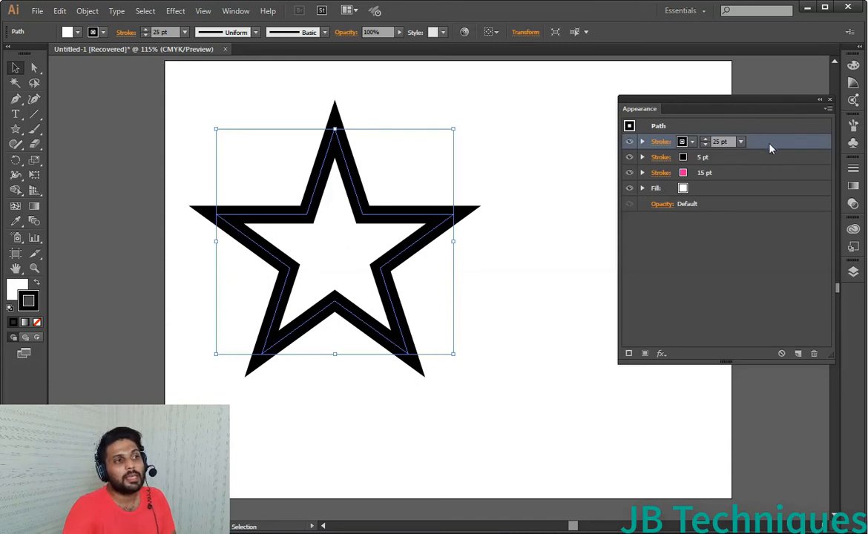
- Place the 25 pt stroke beneath the pink 15 pt stroke and color it orange (C=0 M=50 Y=100 K=0)
{"action": "left_click_drag", "start_coordinate": [769, 147], "coordinate": [771, 180]}
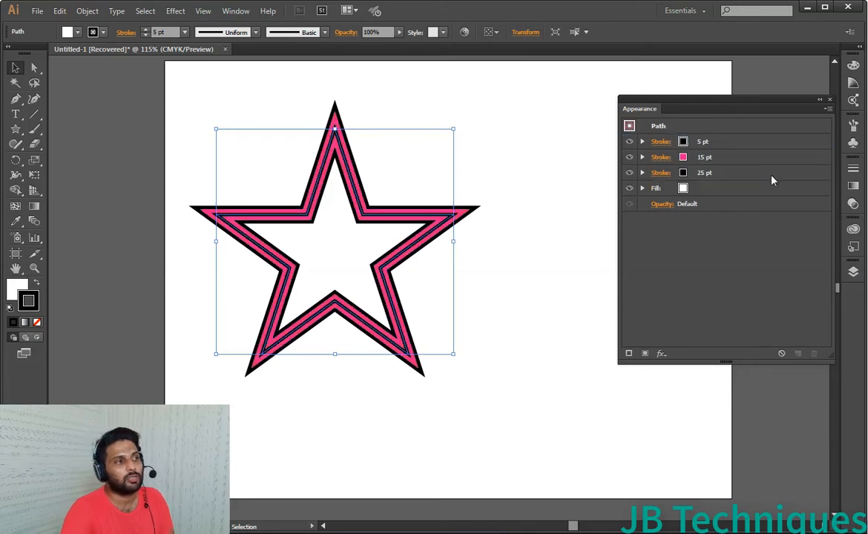
{"action": "left_click", "coordinate": [692, 176]}
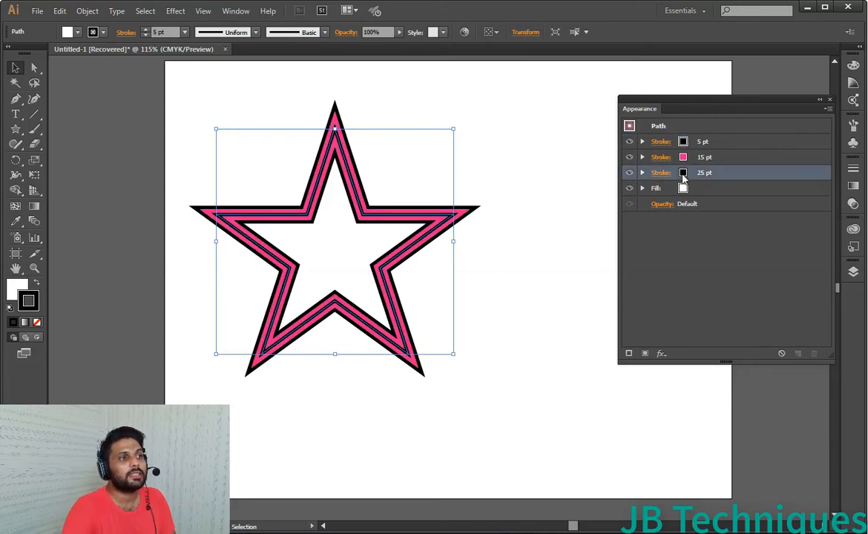
{"action": "left_click", "coordinate": [693, 173]}
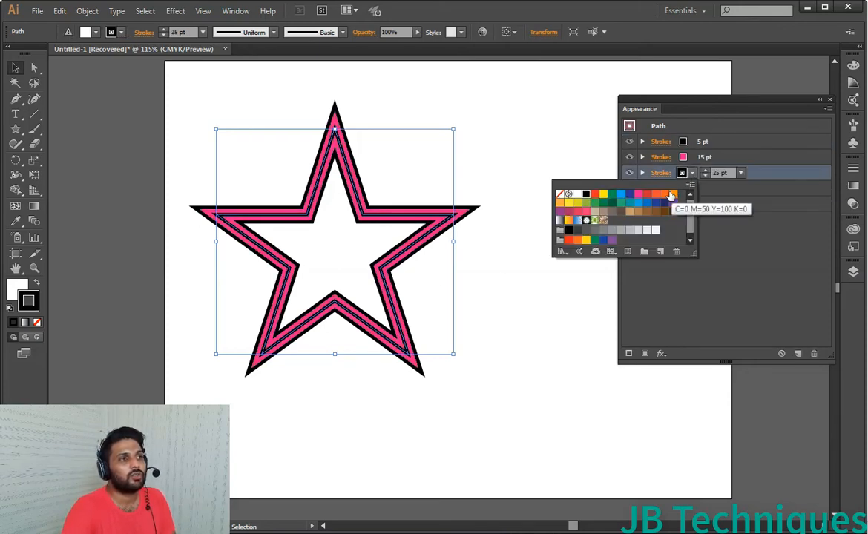
{"action": "left_click", "coordinate": [673, 194]}
{"action": "left_click", "coordinate": [702, 286]}
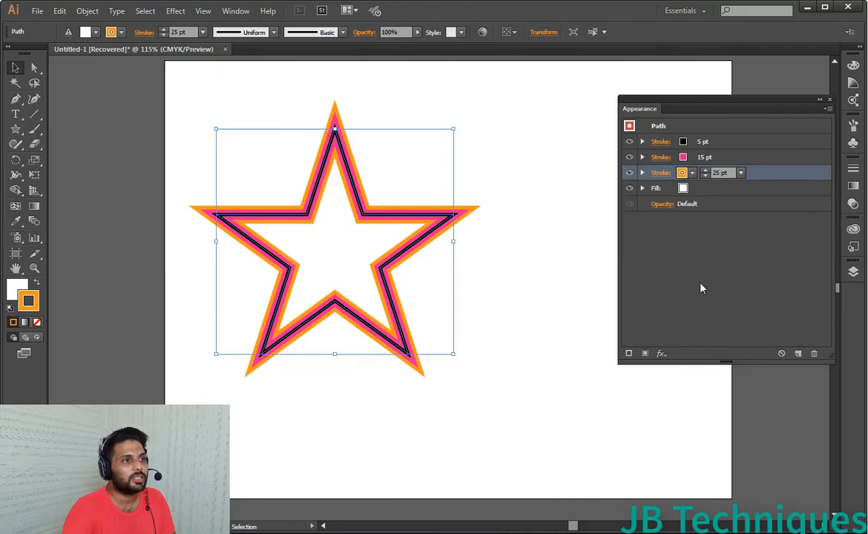
{"action": "left_click", "coordinate": [579, 317]}
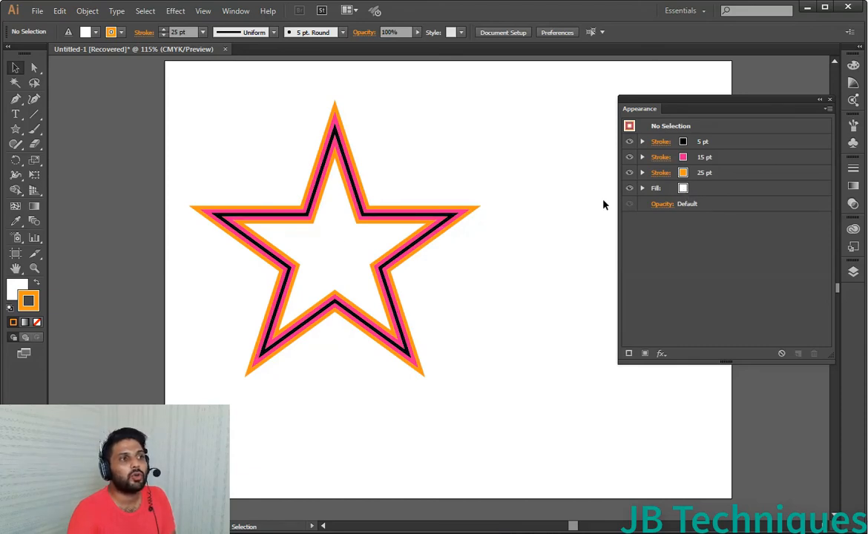
- Try to add a second fill with nothing selected, color it green, and place it directly beneath the orange 25 pt stroke
{"action": "left_click", "coordinate": [643, 190]}
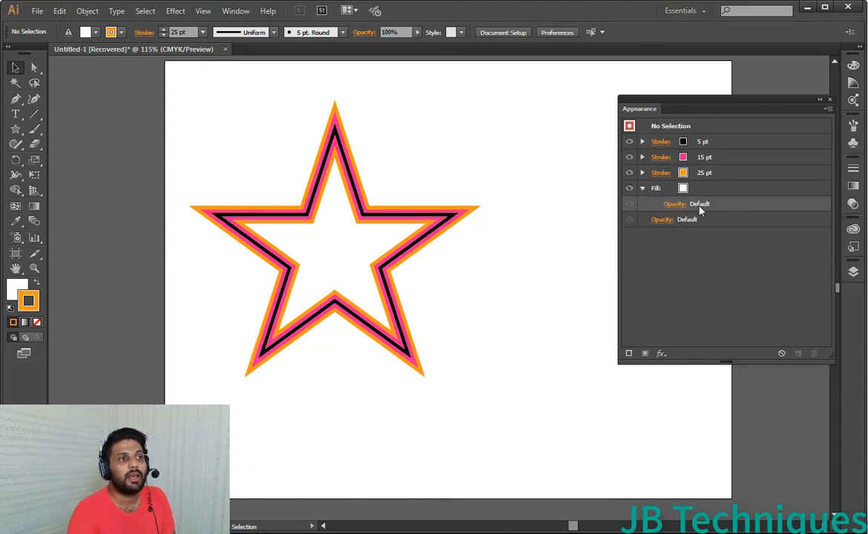
{"action": "left_click", "coordinate": [645, 353]}
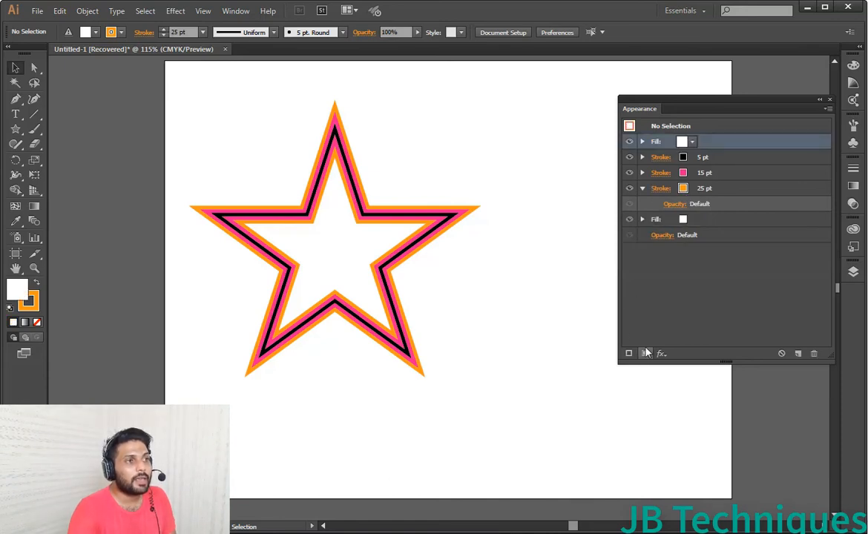
{"action": "left_click", "coordinate": [691, 142]}
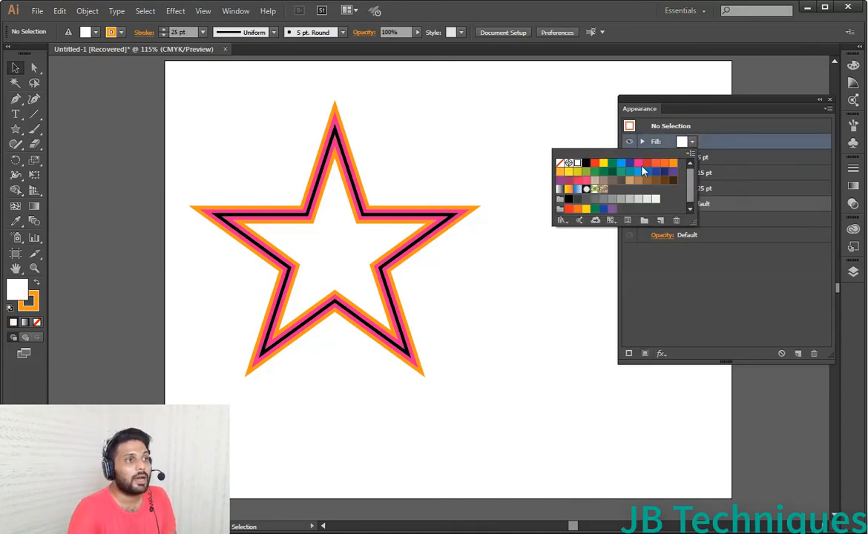
{"action": "left_click", "coordinate": [587, 172]}
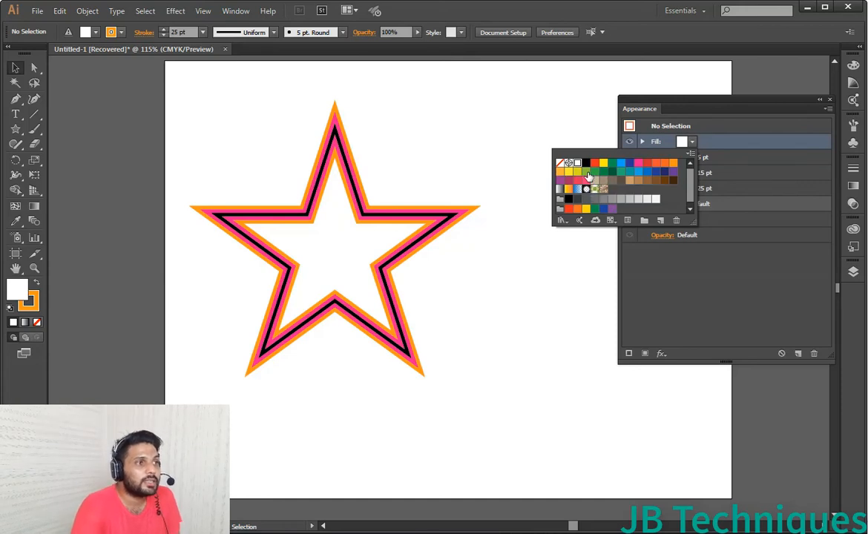
{"action": "left_click", "coordinate": [688, 282]}
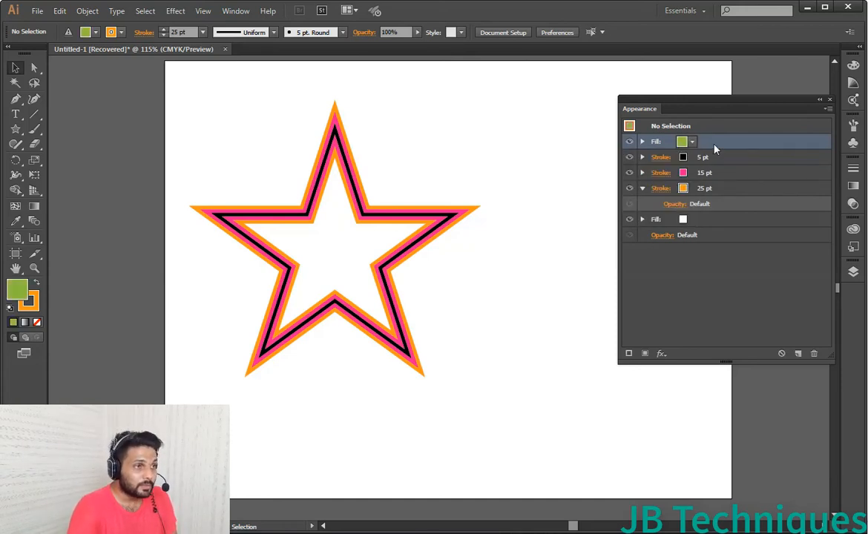
{"action": "mouse_move", "coordinate": [716, 148]}
{"action": "left_mouse_down"}
{"action": "mouse_move", "coordinate": [717, 234]}
{"action": "mouse_move", "coordinate": [684, 185]}
{"action": "left_mouse_up"}
{"action": "left_click", "coordinate": [683, 189]}
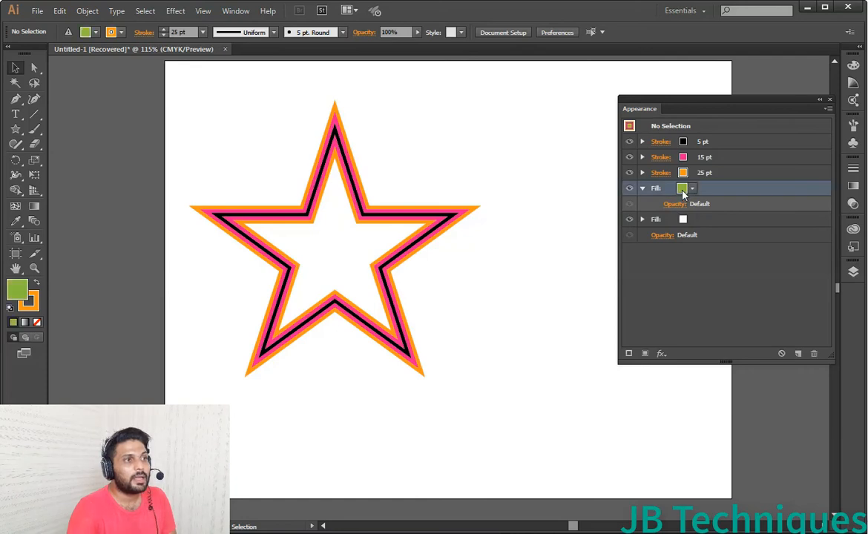
- Try to lower the green fill's opacity to 23%
{"action": "left_click", "coordinate": [692, 188]}
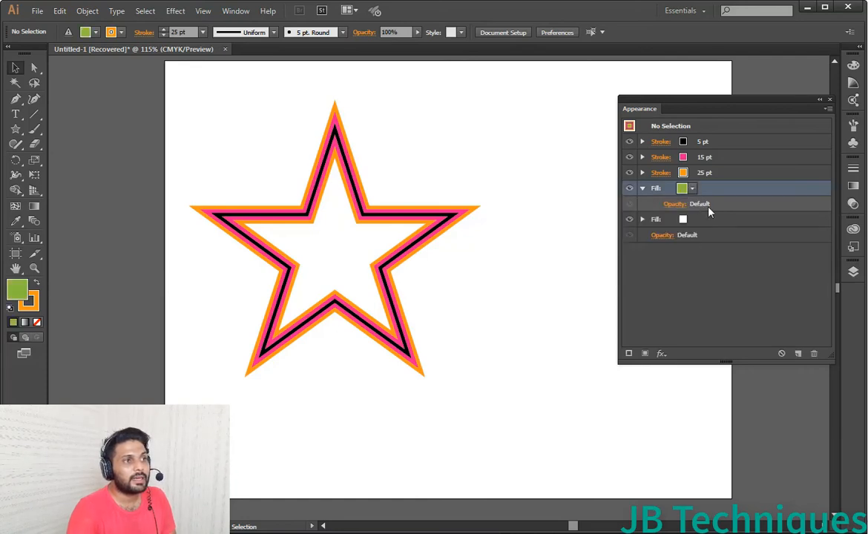
{"action": "left_click", "coordinate": [698, 207]}
{"action": "left_click", "coordinate": [676, 205]}
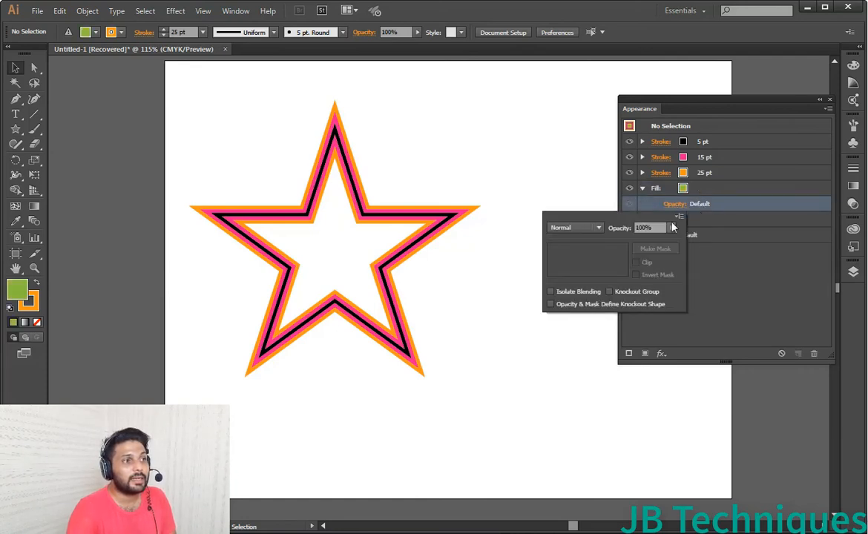
{"action": "left_click", "coordinate": [672, 228]}
{"action": "left_click_drag", "start_coordinate": [651, 242], "coordinate": [630, 242]}
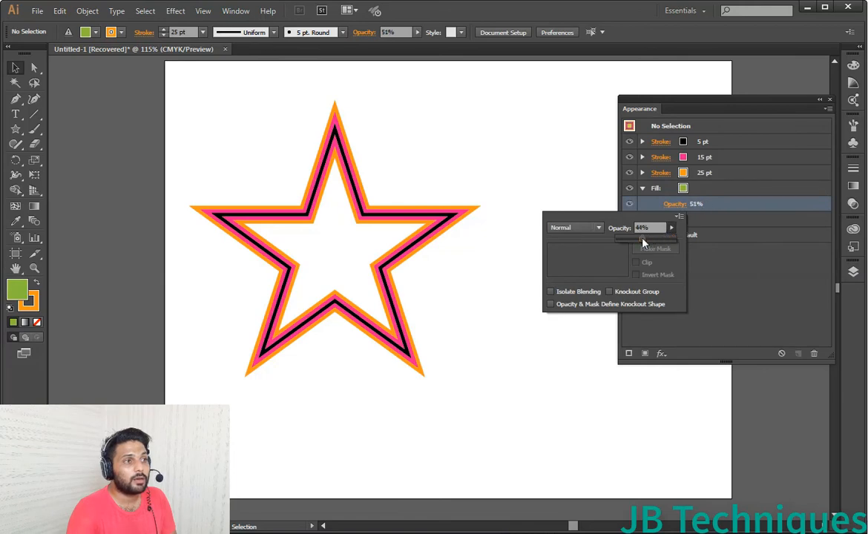
{"action": "left_click", "coordinate": [719, 245]}
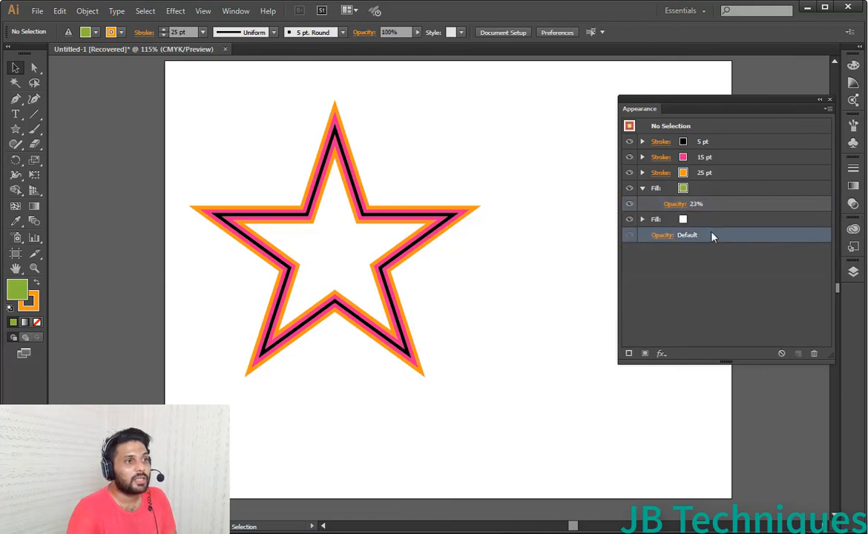
- Try to lower the white fill's opacity to 3%
{"action": "left_click", "coordinate": [690, 220]}
{"action": "left_click", "coordinate": [691, 221]}
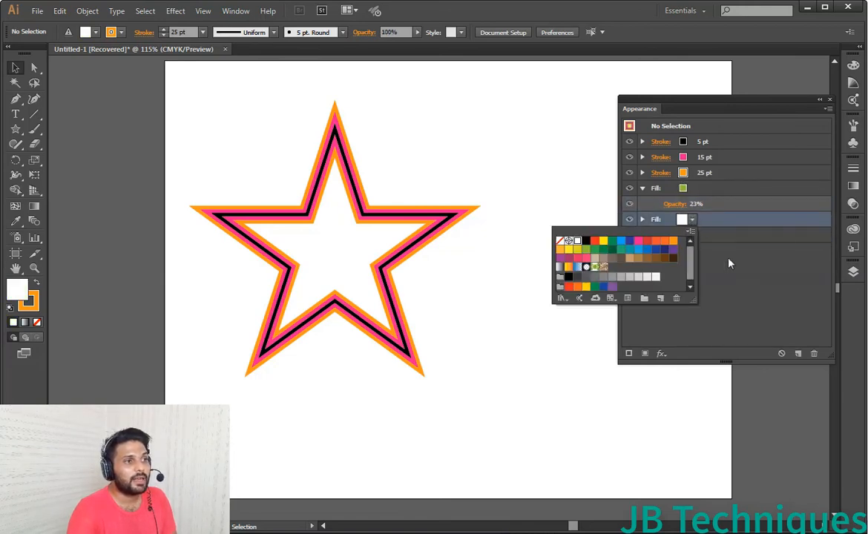
{"action": "left_click", "coordinate": [729, 260]}
{"action": "left_click", "coordinate": [688, 234]}
{"action": "left_click", "coordinate": [644, 221]}
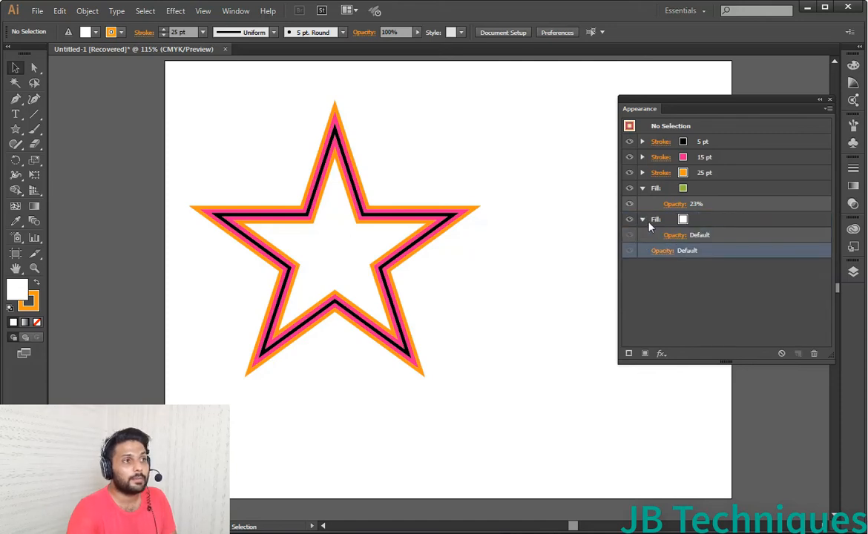
{"action": "left_click", "coordinate": [698, 235]}
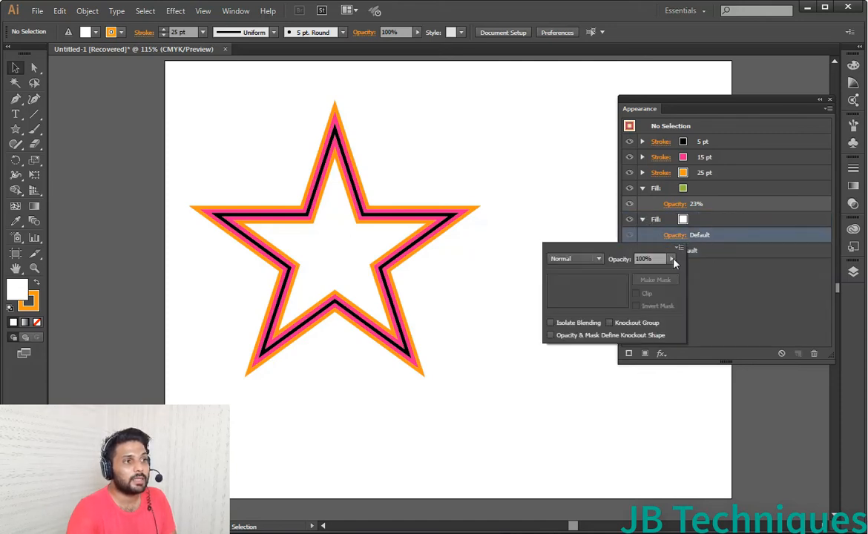
{"action": "left_click", "coordinate": [673, 259]}
{"action": "left_click_drag", "start_coordinate": [637, 274], "coordinate": [620, 271]}
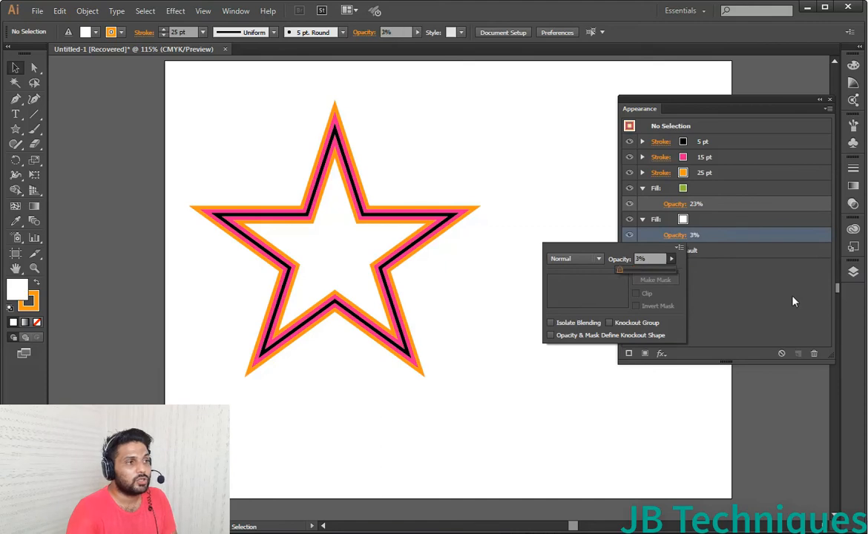
{"action": "left_click", "coordinate": [791, 300]}
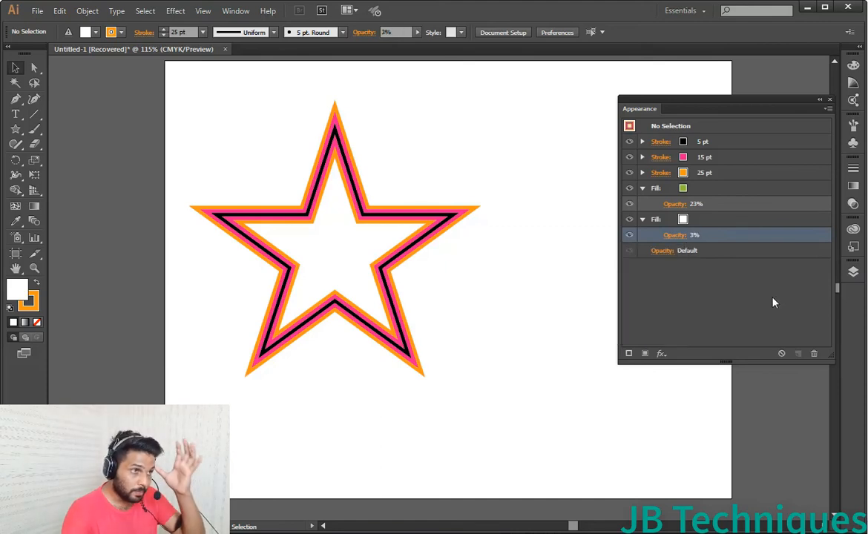
{"action": "left_click", "coordinate": [755, 312]}
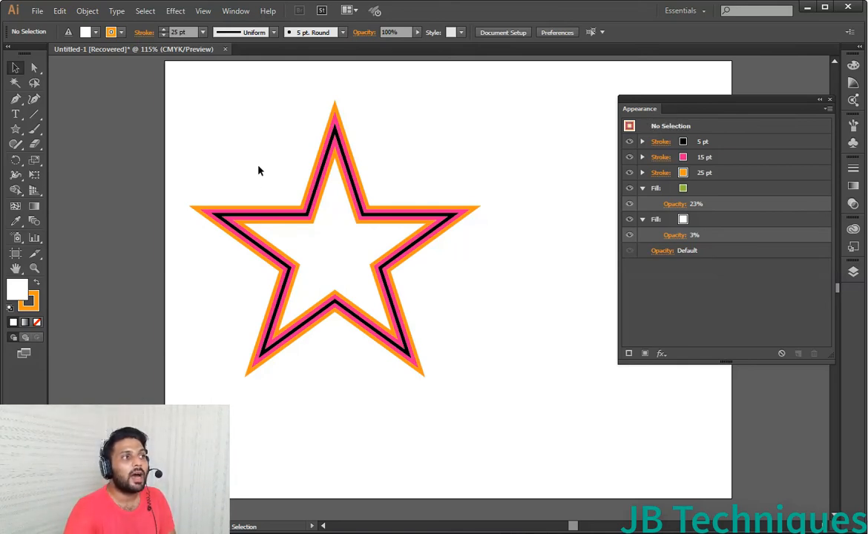
- Apply a Zig Zag effect to the whole star path with 10 pt absolute size, 4 ridges per segment and corner points
{"action": "left_click", "coordinate": [336, 136]}
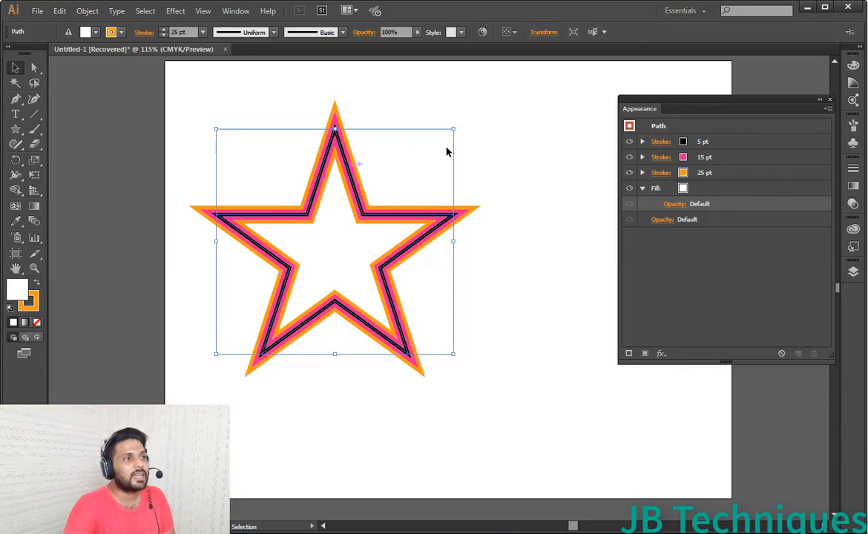
{"action": "left_click", "coordinate": [680, 127]}
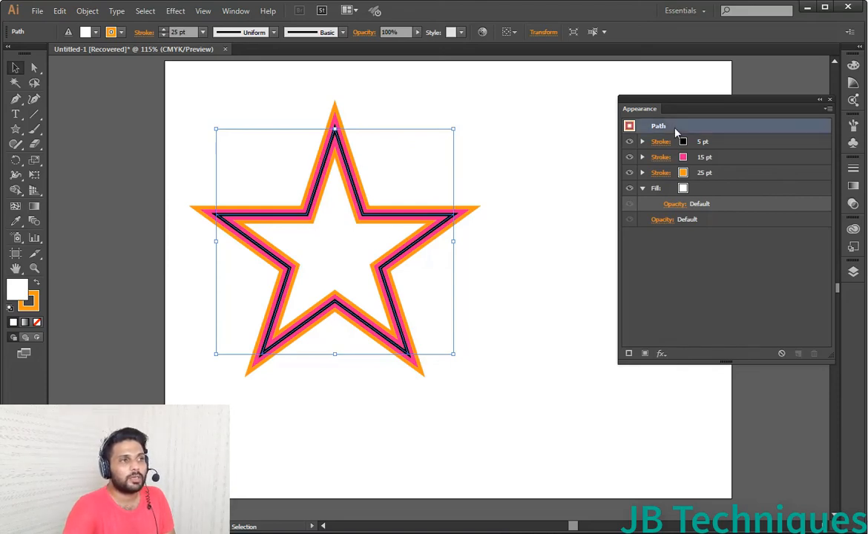
{"action": "left_click", "coordinate": [663, 357]}
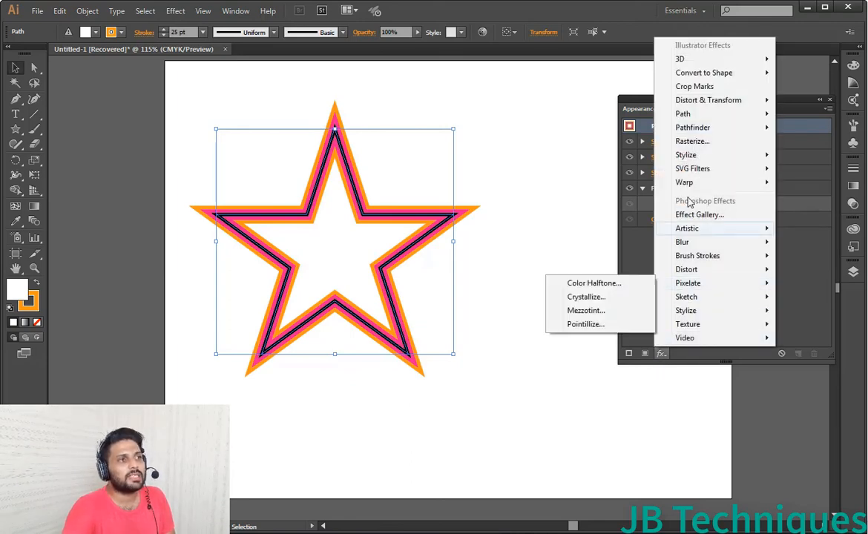
{"action": "mouse_move", "coordinate": [706, 103]}
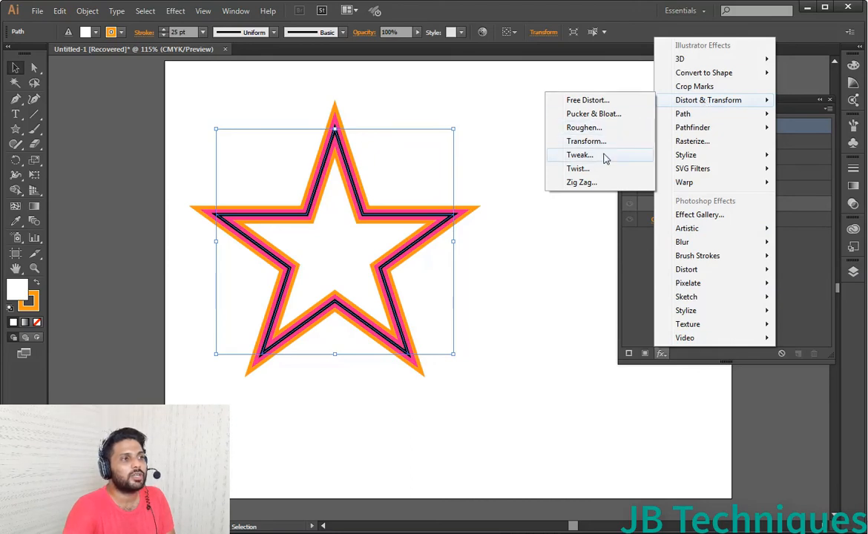
{"action": "left_click", "coordinate": [601, 180]}
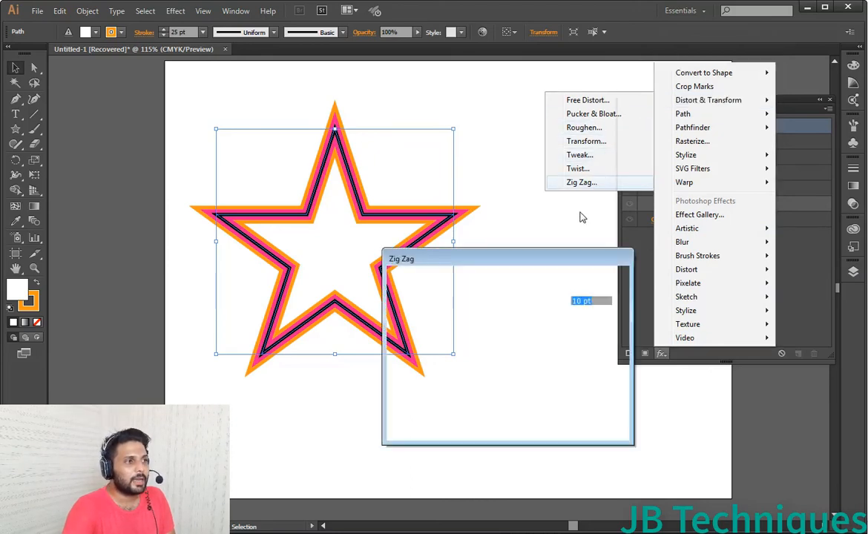
{"action": "left_click_drag", "start_coordinate": [540, 258], "coordinate": [661, 208]}
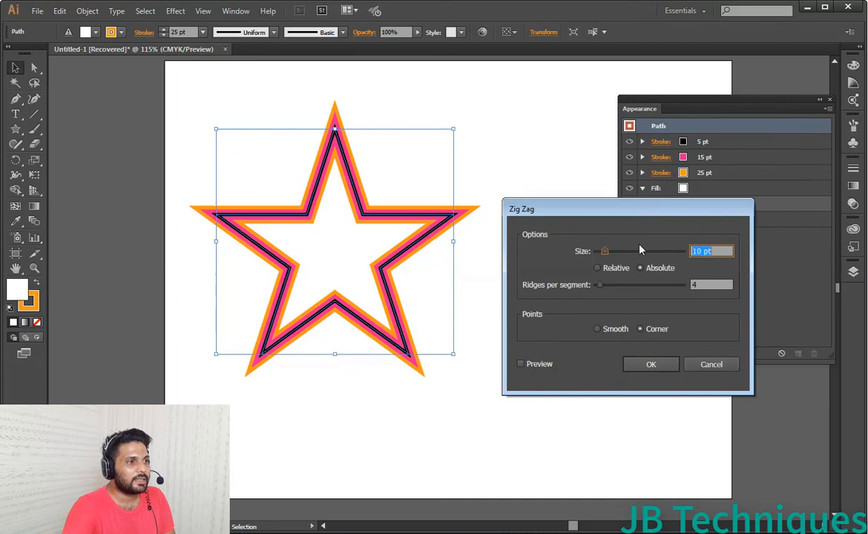
{"action": "left_click", "coordinate": [522, 365]}
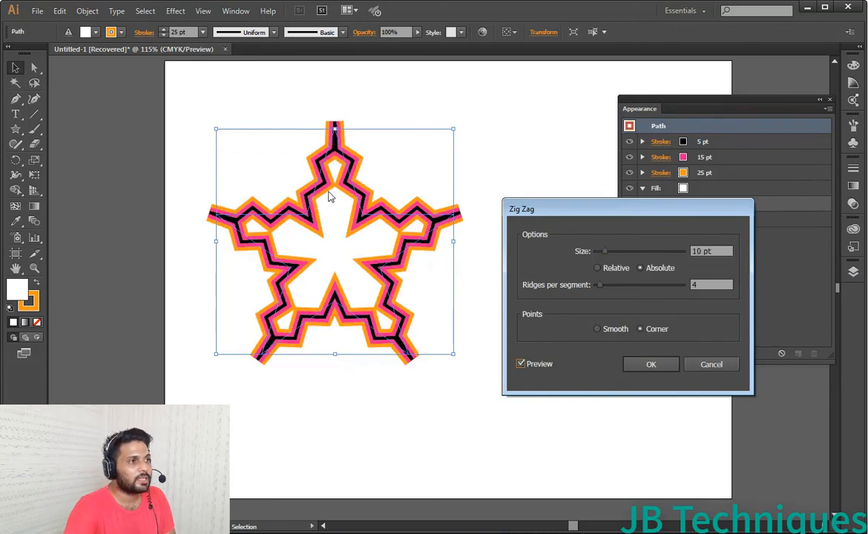
{"action": "left_click", "coordinate": [643, 369]}
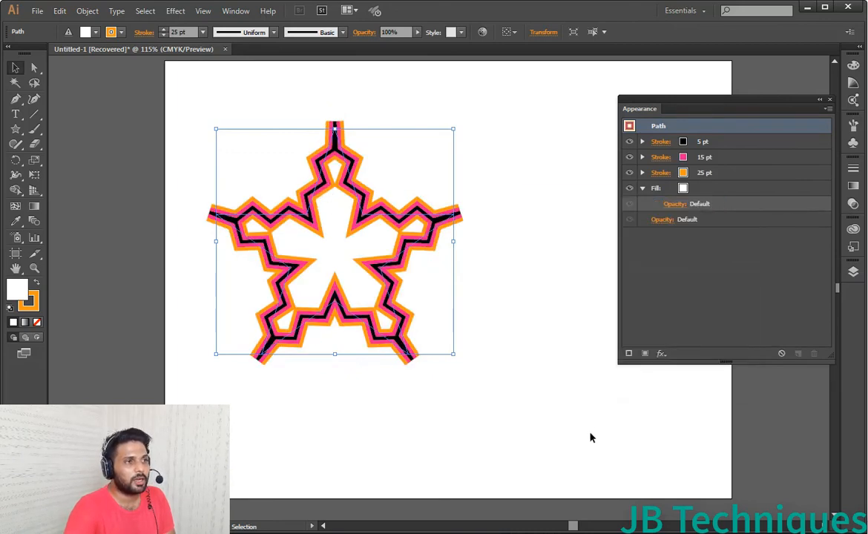
{"action": "left_click", "coordinate": [580, 417]}
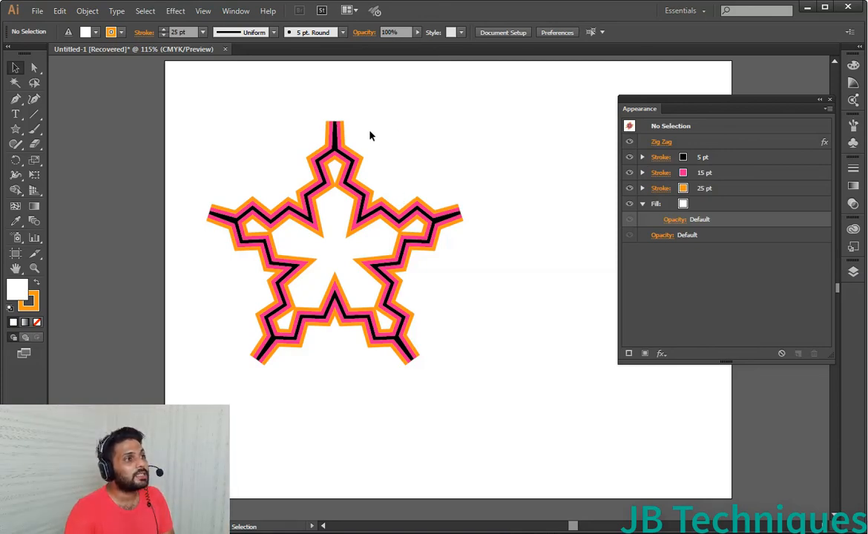
- Shift the zigzag star slightly up and to the left, and turn its Zig Zag effect's visibility off and back on
{"action": "left_click_drag", "start_coordinate": [334, 127], "coordinate": [314, 115]}
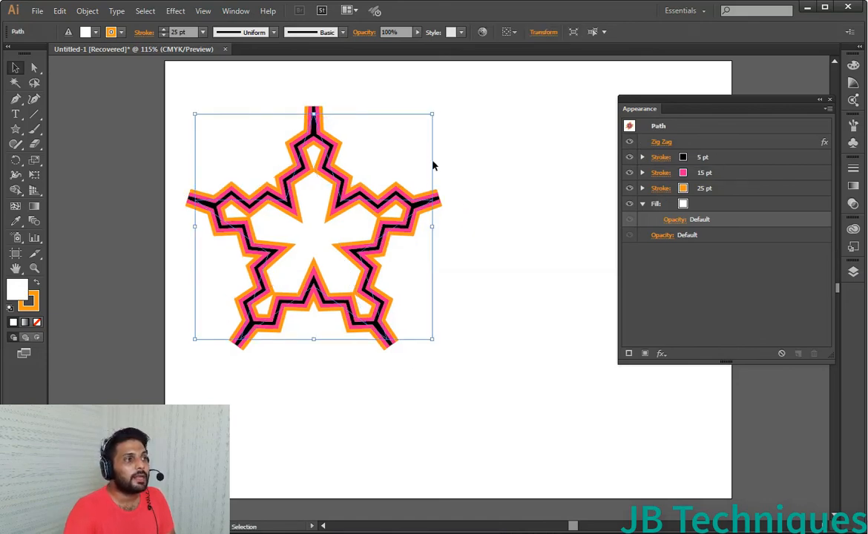
{"action": "left_click", "coordinate": [630, 141]}
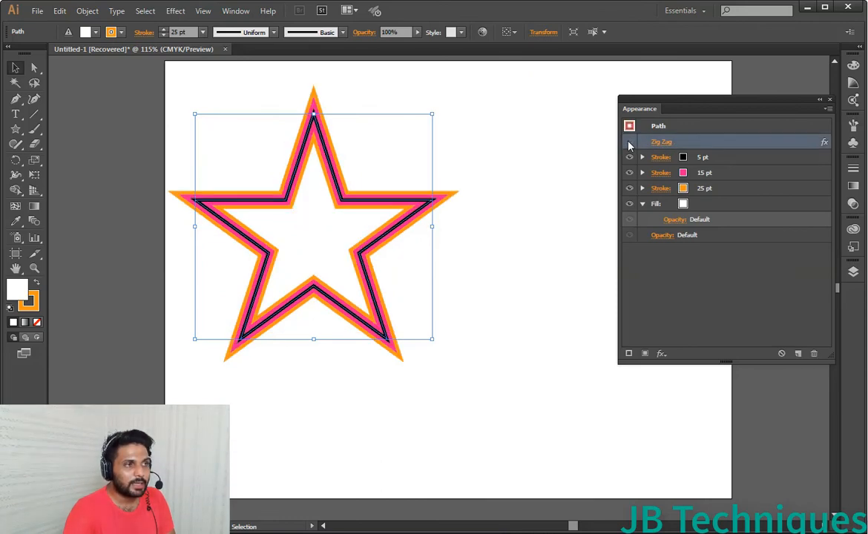
{"action": "left_click", "coordinate": [629, 141]}
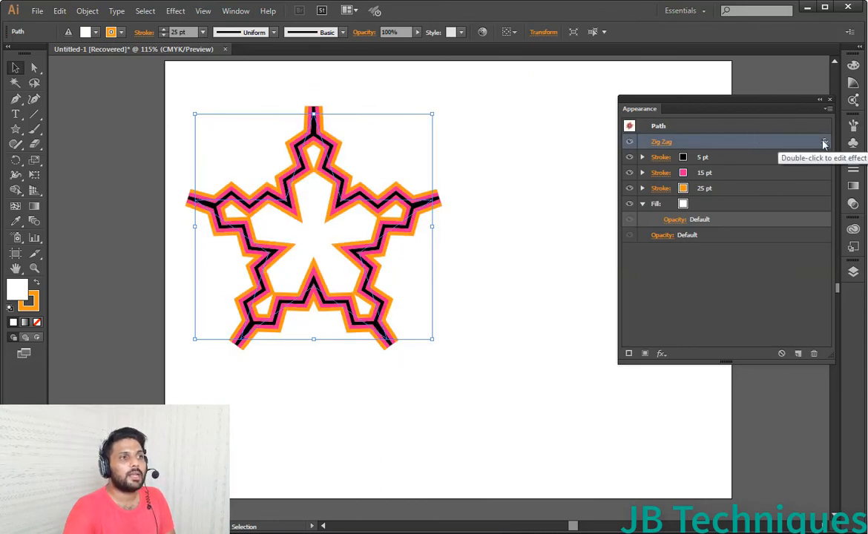
- Edit the star's existing Zig Zag effect to use 21 ridges per segment, checking the result with the preview
{"action": "double_click", "coordinate": [816, 142]}
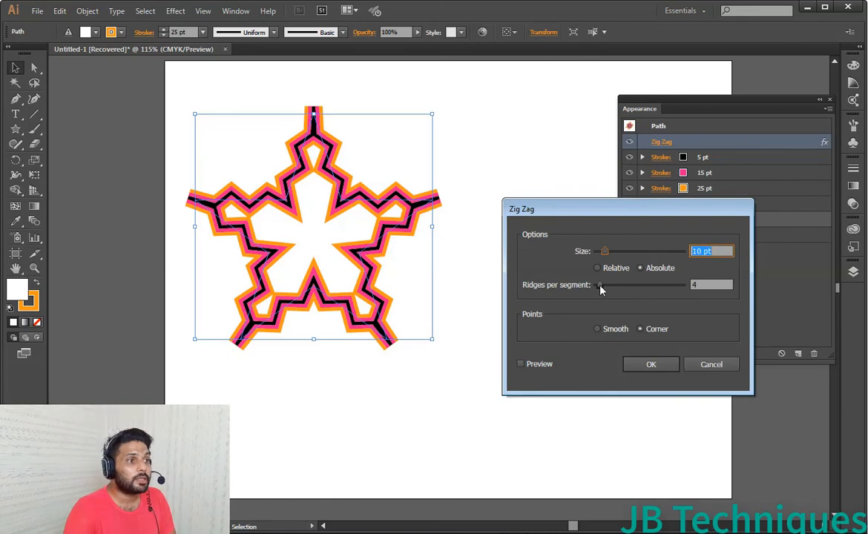
{"action": "left_click_drag", "start_coordinate": [602, 287], "coordinate": [614, 288]}
{"action": "left_click", "coordinate": [549, 365]}
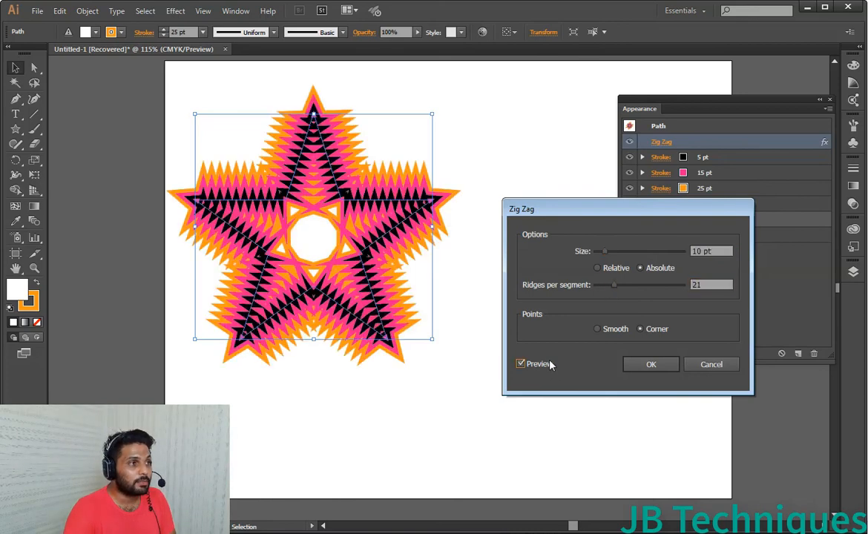
{"action": "left_click", "coordinate": [643, 365]}
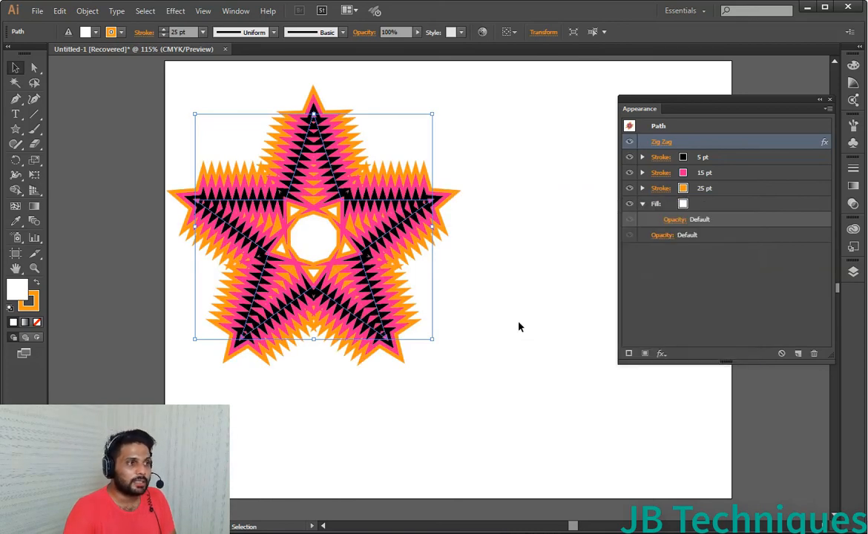
- Move the finished zigzag star slightly to the right on the artboard and deselect it
{"action": "left_click", "coordinate": [415, 262]}
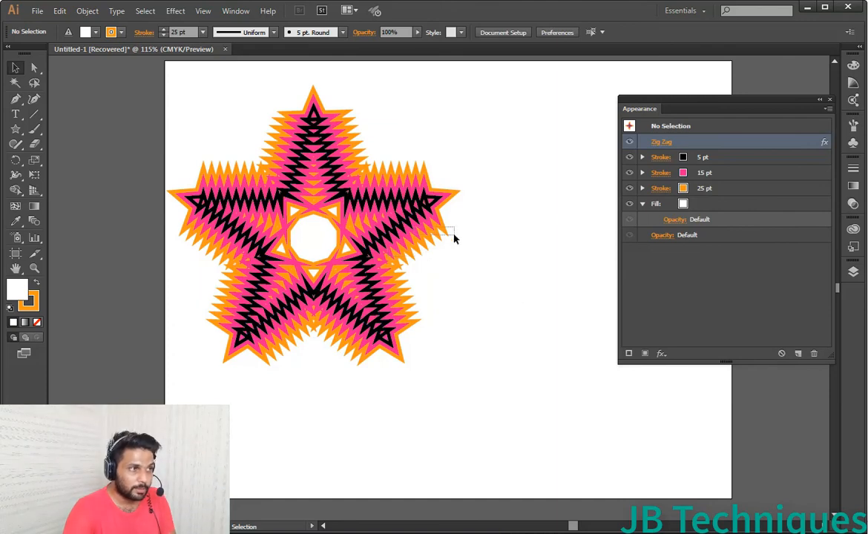
{"action": "left_click_drag", "start_coordinate": [527, 232], "coordinate": [394, 158]}
{"action": "left_click_drag", "start_coordinate": [368, 223], "coordinate": [410, 227]}
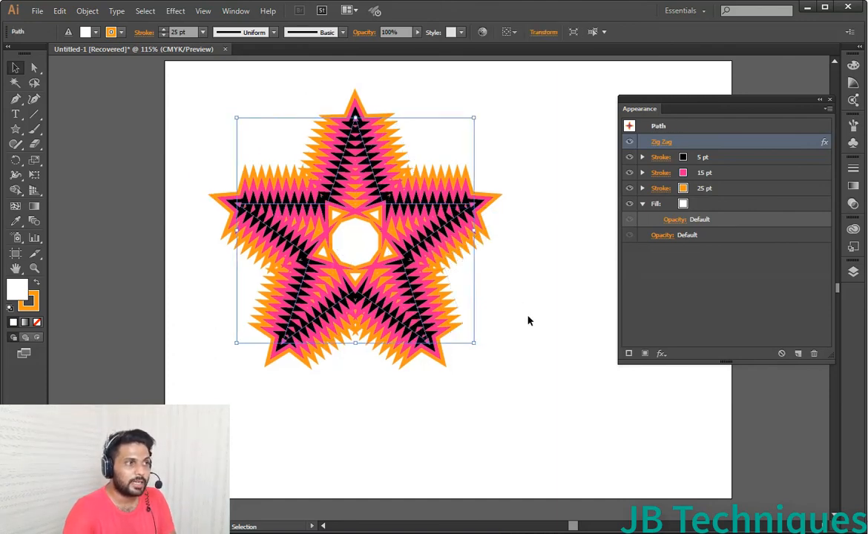
{"action": "left_click", "coordinate": [528, 321]}
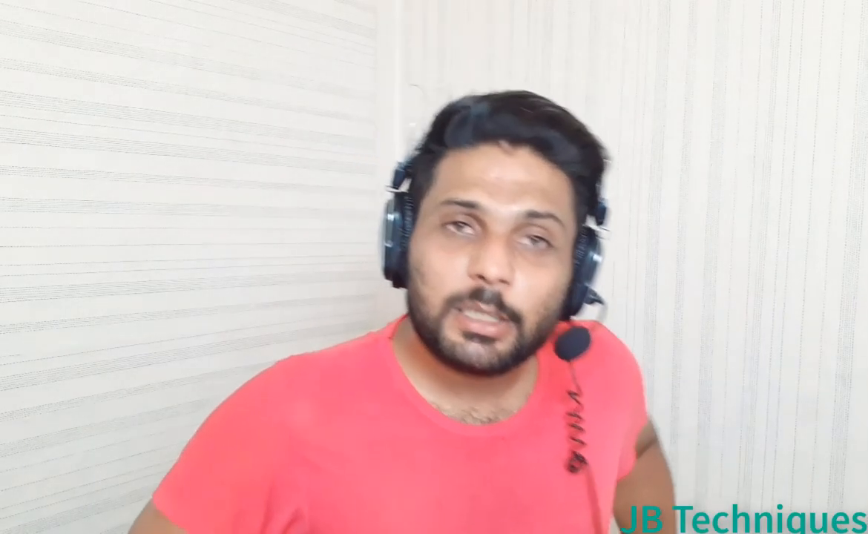